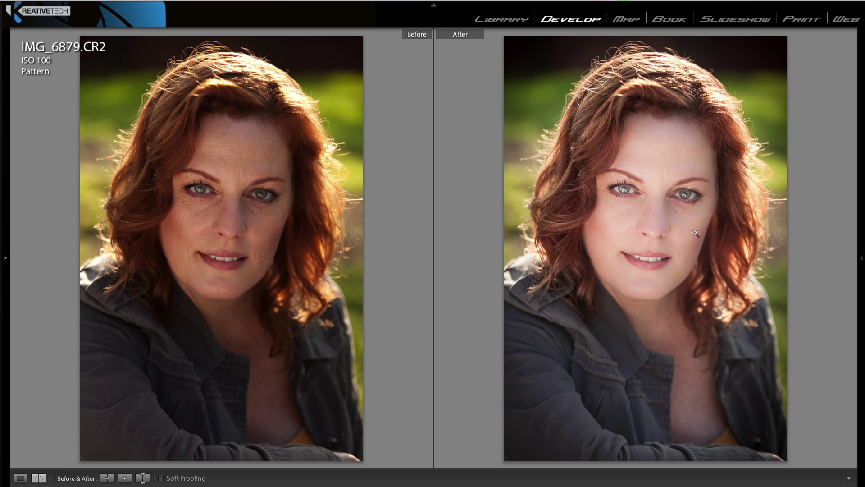
Show the side panels, switch to the single-image view and reset all develop settings of IMG_6879.CR2
key("Tab")
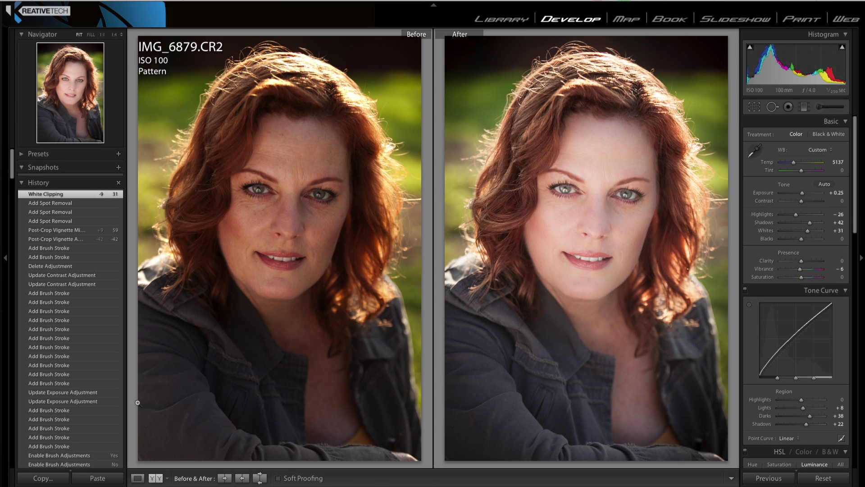
left_click(137, 478)
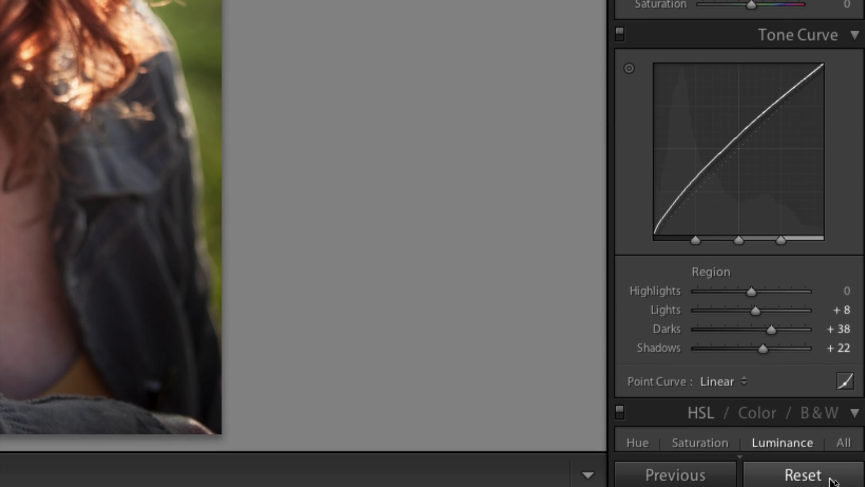
left_click(831, 481)
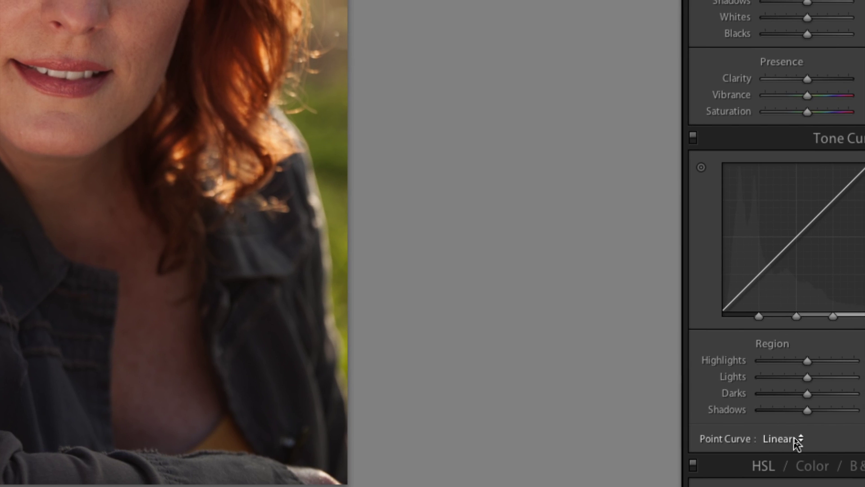
Try the Medium Contrast point curve on the portrait and return the curve to Linear
left_click(794, 438)
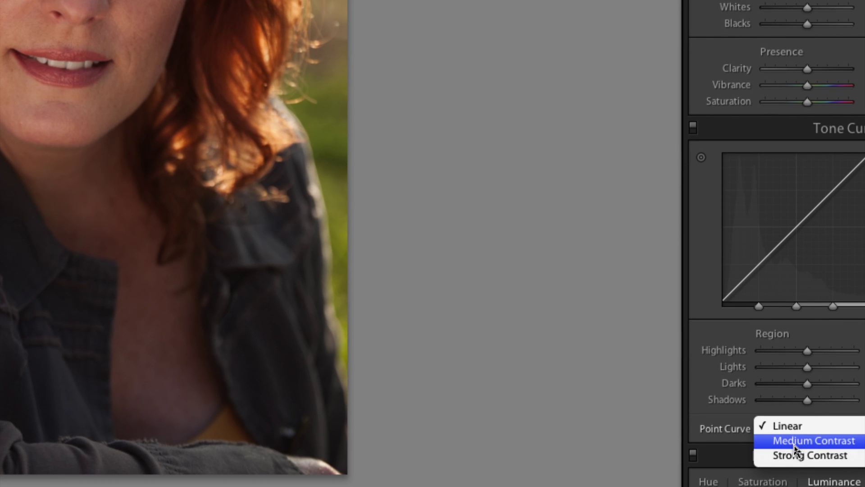
left_click(794, 451)
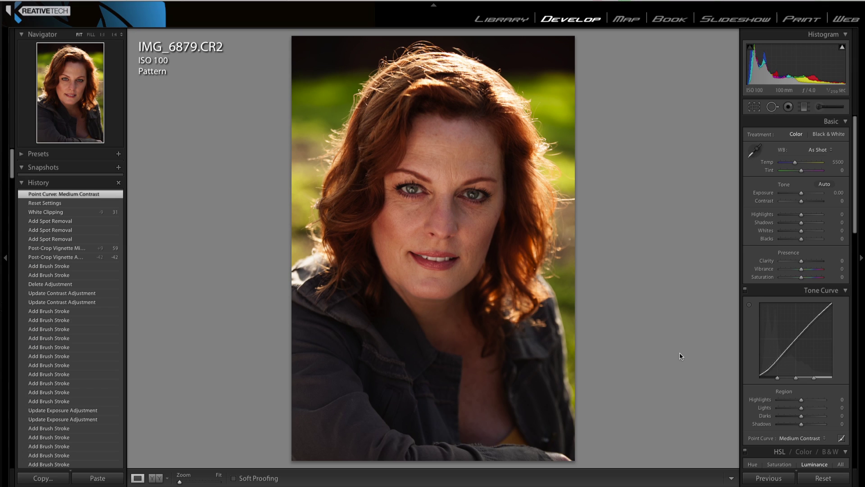
left_click(818, 439)
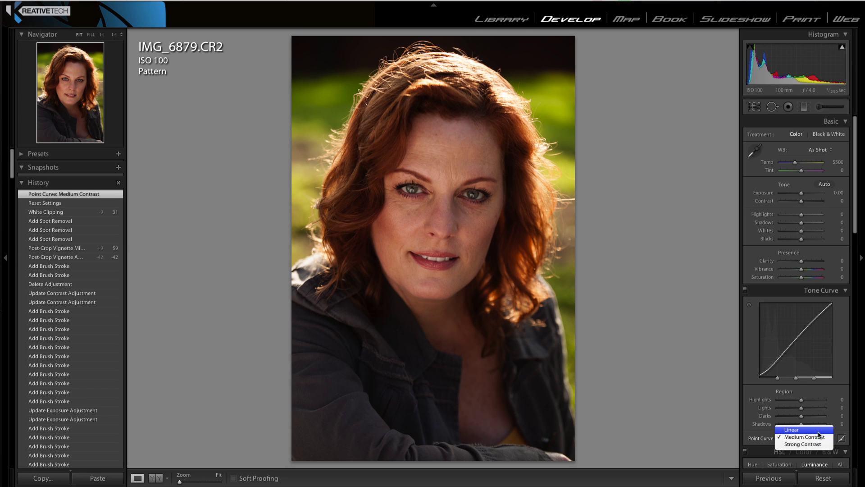
left_click(808, 430)
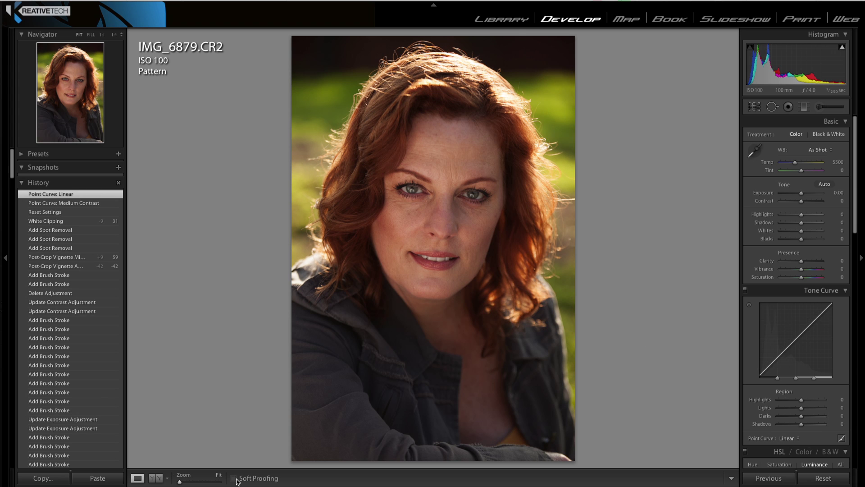
Compare the reset portrait with its original side by side and return to the single-image view
left_click(154, 478)
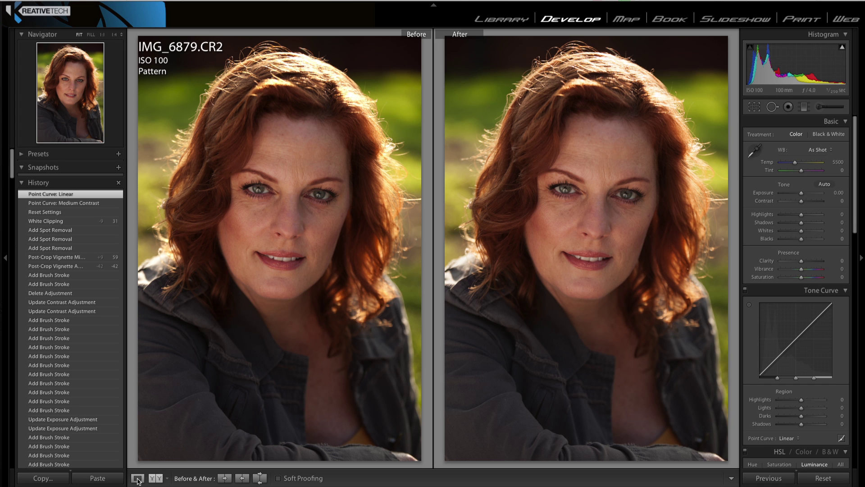
left_click(138, 478)
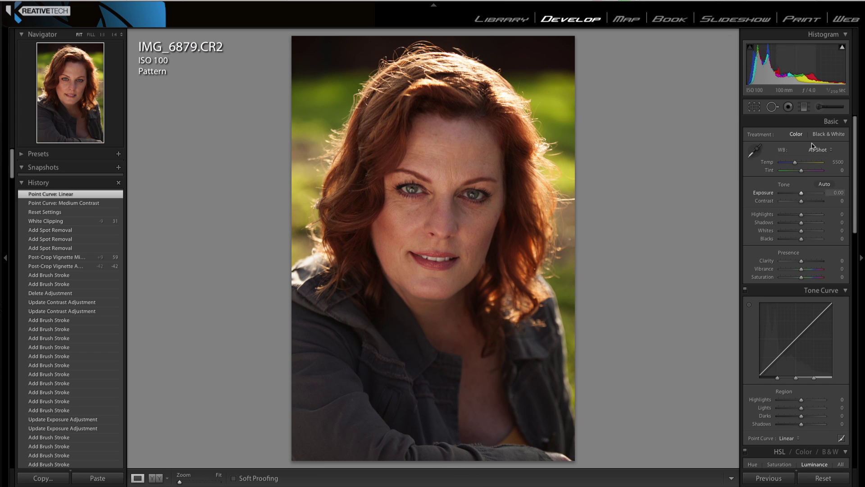
scroll(782, 361, "down", 15)
scroll(783, 375, "up", 15)
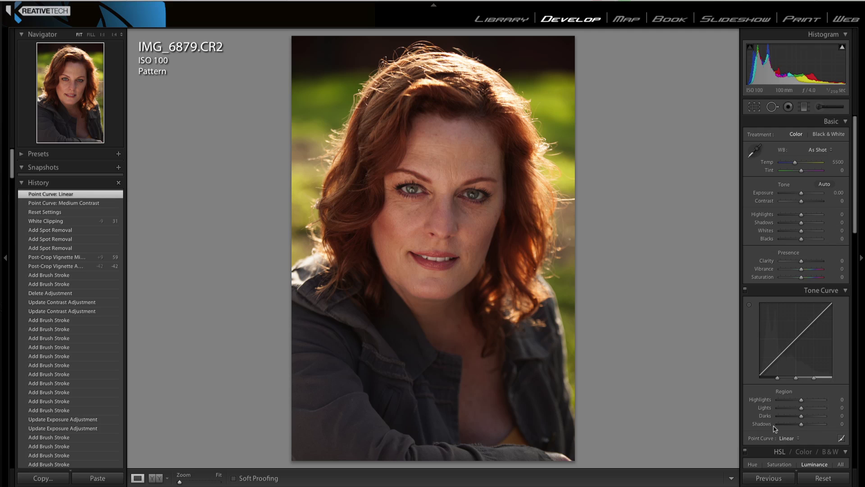
Set the white balance temperature of the portrait to 5100
scroll(775, 428, "down", 5)
scroll(779, 342, "up", 5)
left_click(839, 163)
type("5100")
key("Tab")
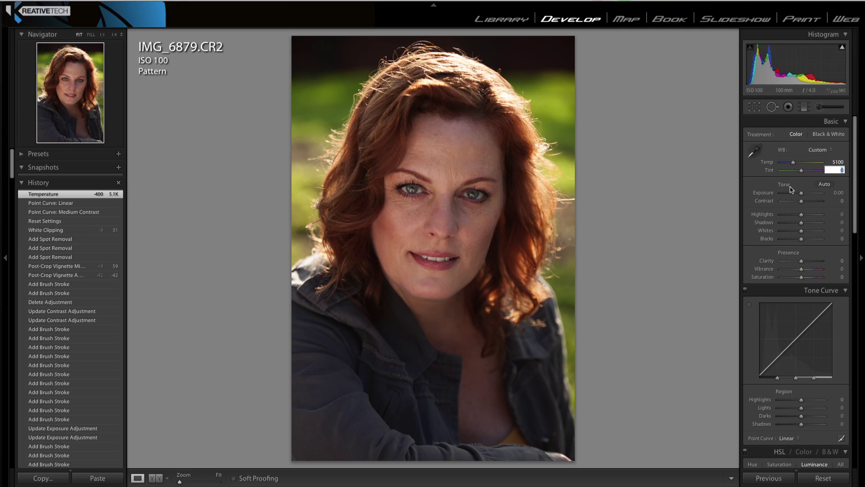
key("Return")
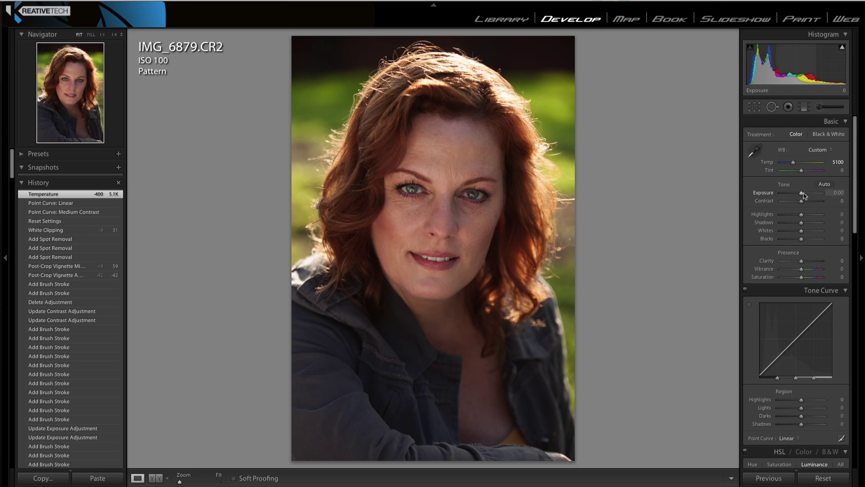
Set the exposure to +0.25 and compare the portrait with its original side by side
left_click(839, 193)
type(".25")
key("Tab")
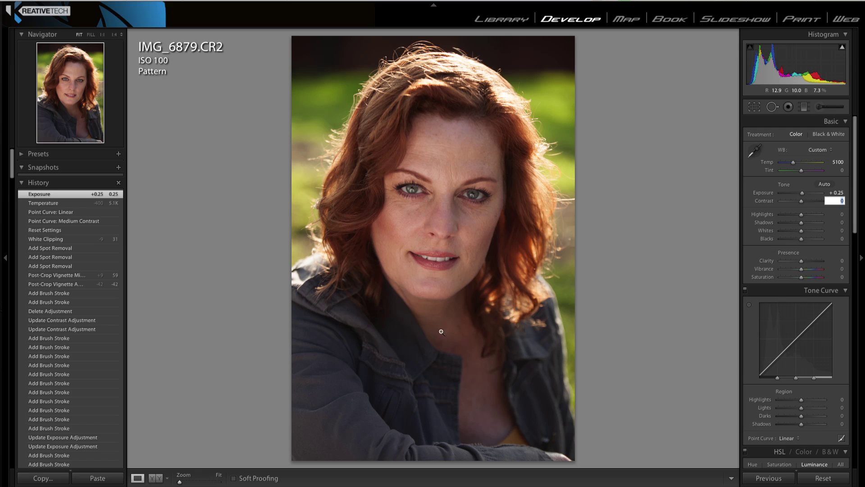
left_click(155, 479)
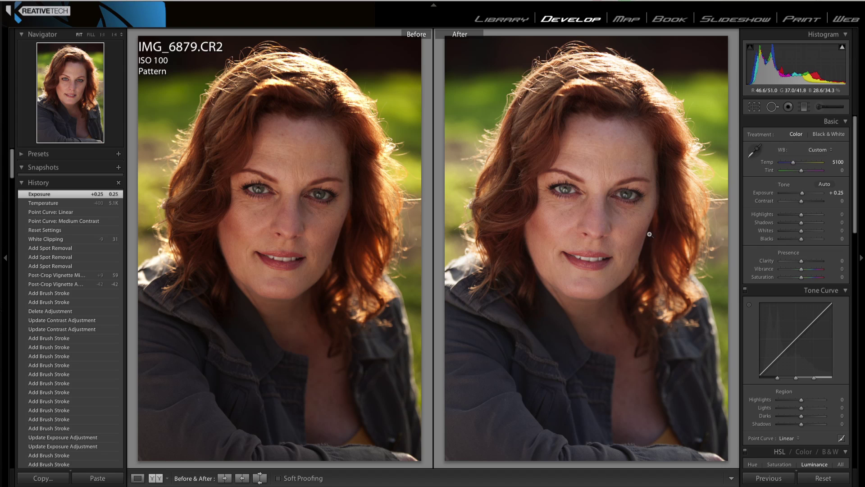
left_click(138, 479)
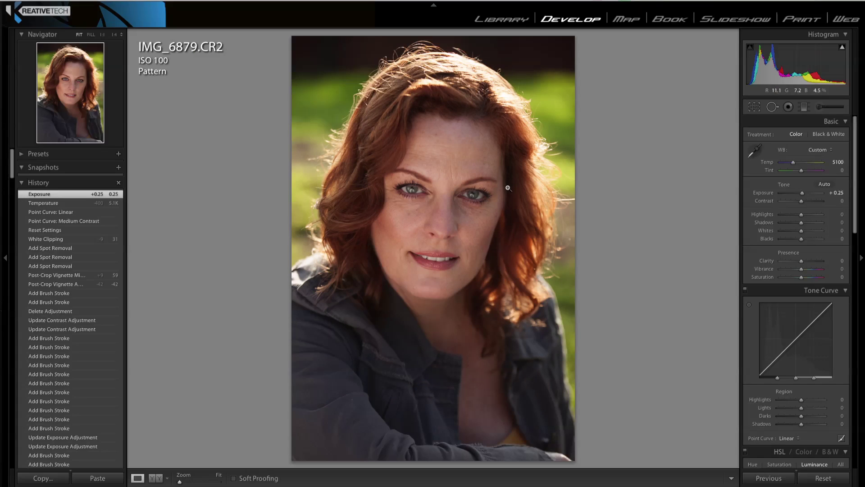
Raise the basic tone Shadows to +42 and the Whites to +39
left_click_drag(803, 226, 810, 224)
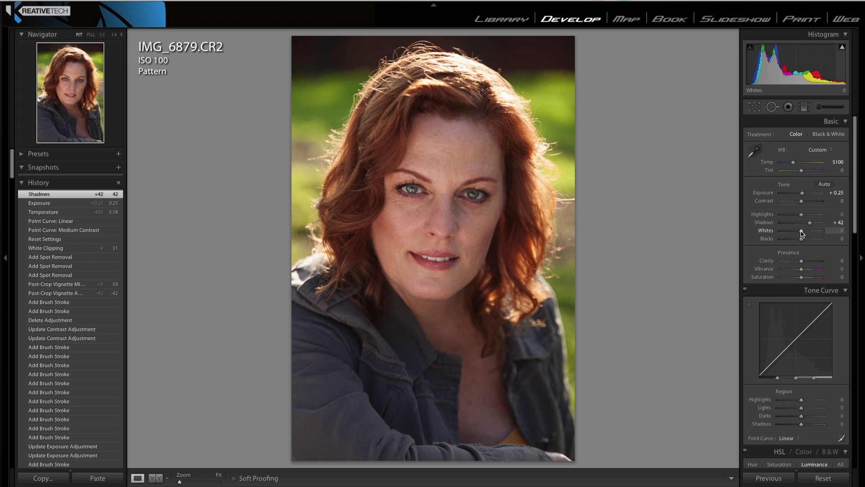
left_click_drag(801, 231, 808, 232)
left_click(835, 231)
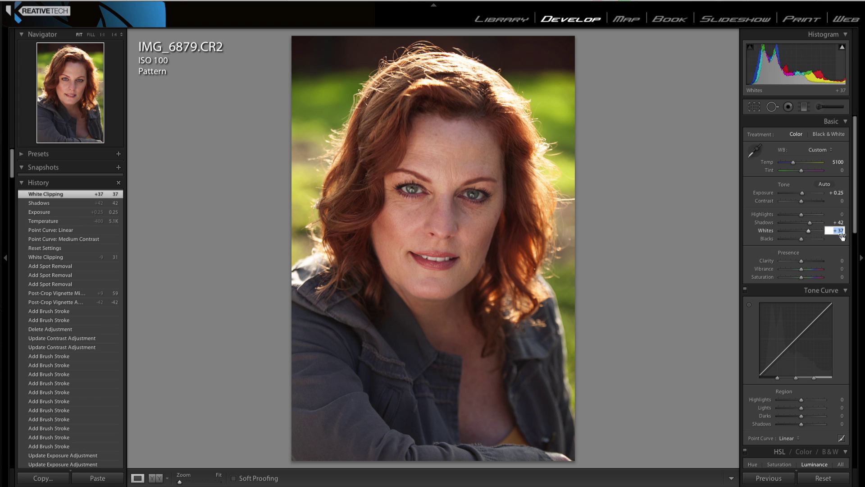
type("39")
key("Tab")
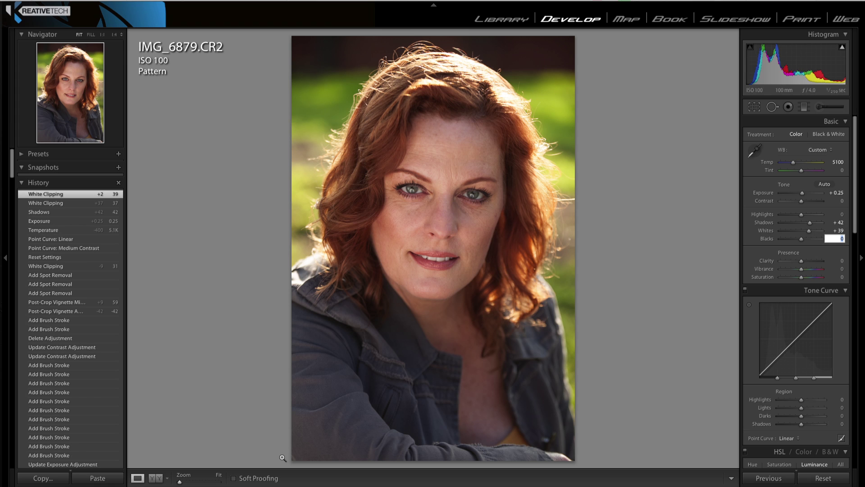
Check the edit against the original in the before/after view and reduce Vibrance to -8
left_click(157, 479)
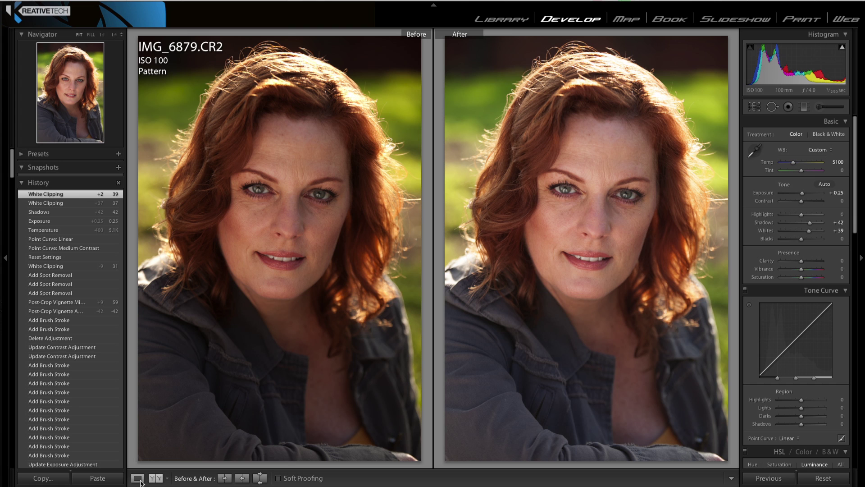
left_click(138, 478)
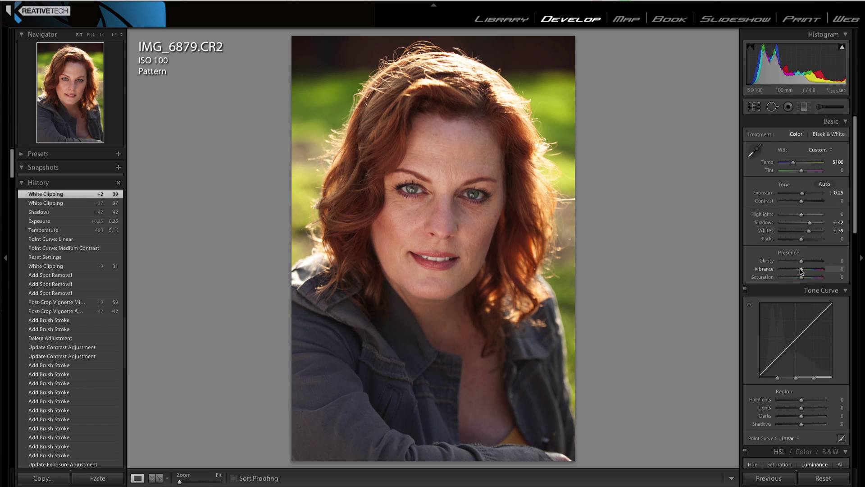
left_click_drag(800, 269, 800, 271)
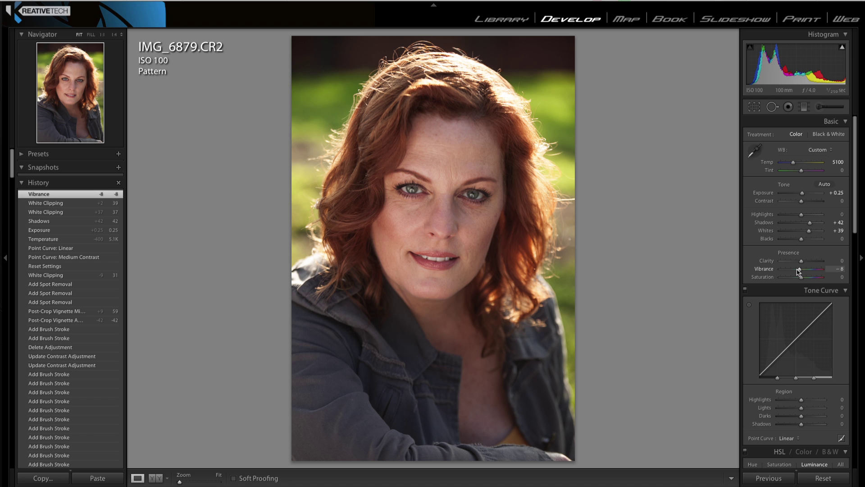
Adjust the tone curve regions, setting Lights to +8, Darks to +39 and Shadows to +21
scroll(805, 252, "down", 5)
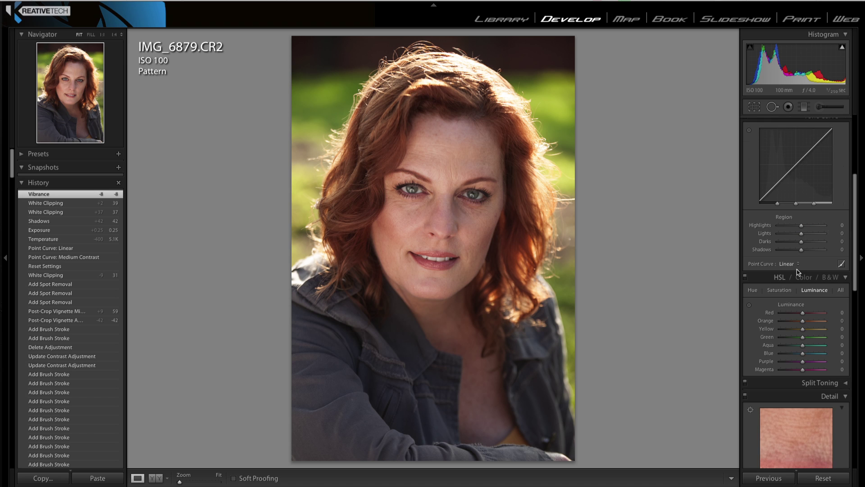
scroll(811, 230, "up", 4)
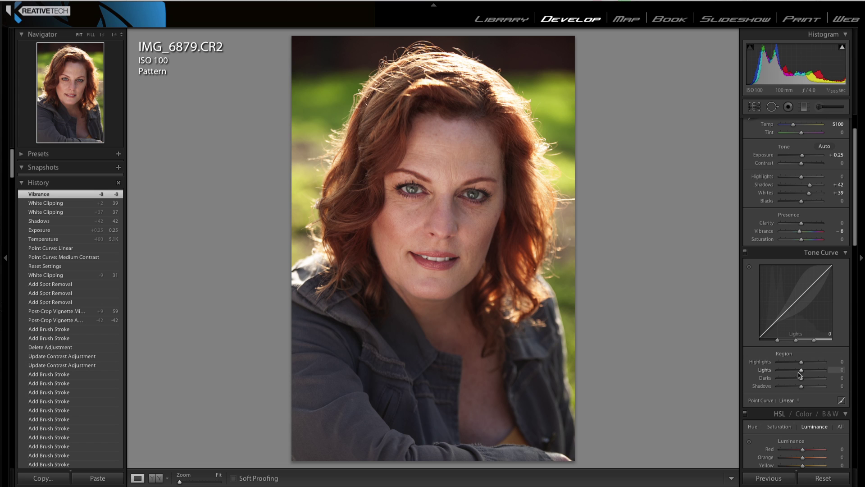
left_click_drag(803, 373, 805, 374)
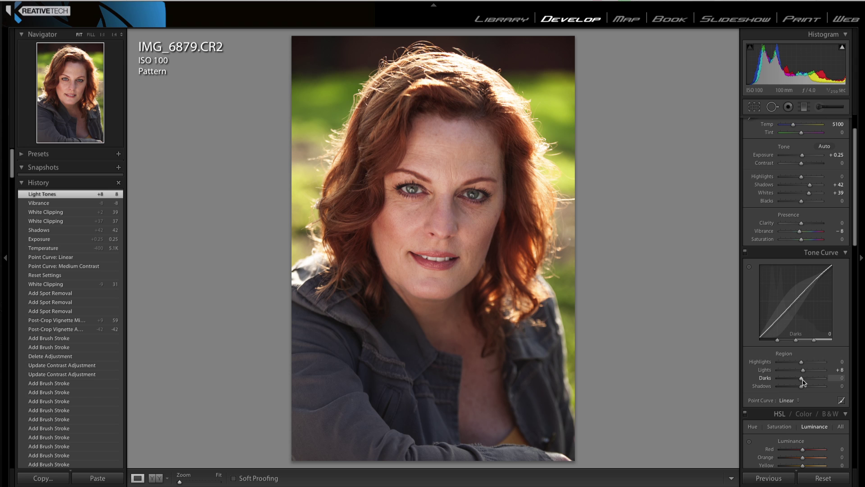
left_click_drag(802, 381, 812, 382)
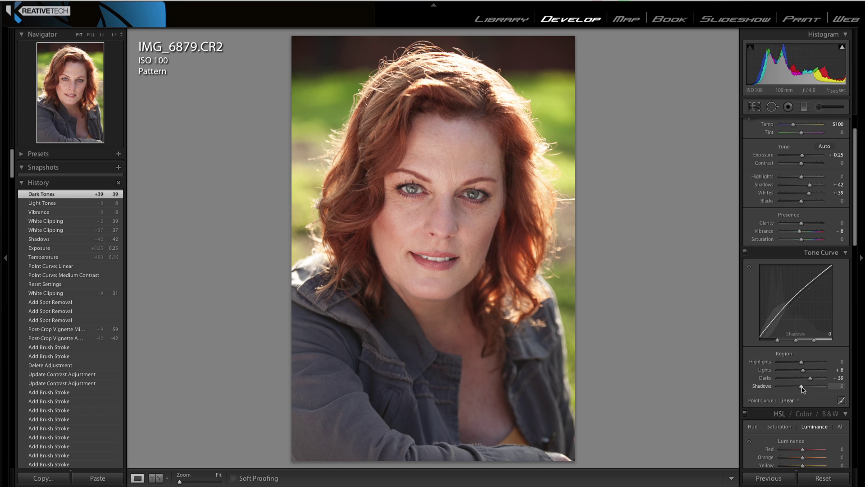
left_click_drag(802, 386, 806, 387)
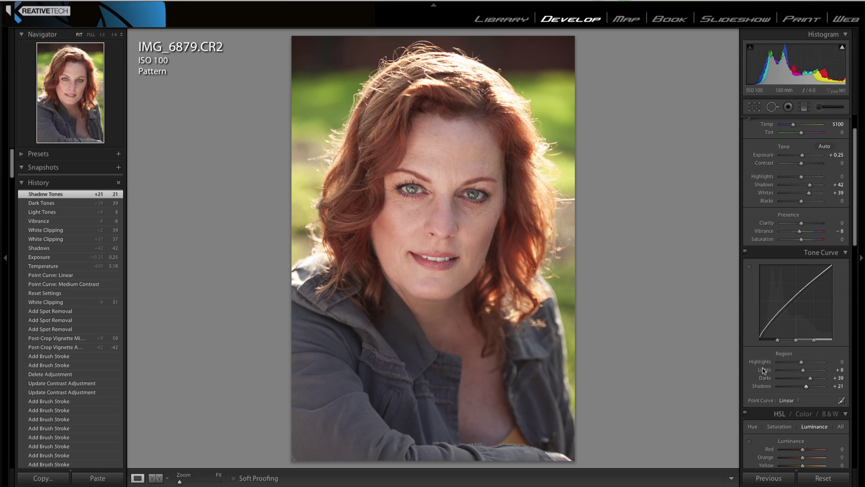
Set the Orange luminance to +7 to brighten the skin and compare the result with the original side by side
scroll(764, 370, "down", 3)
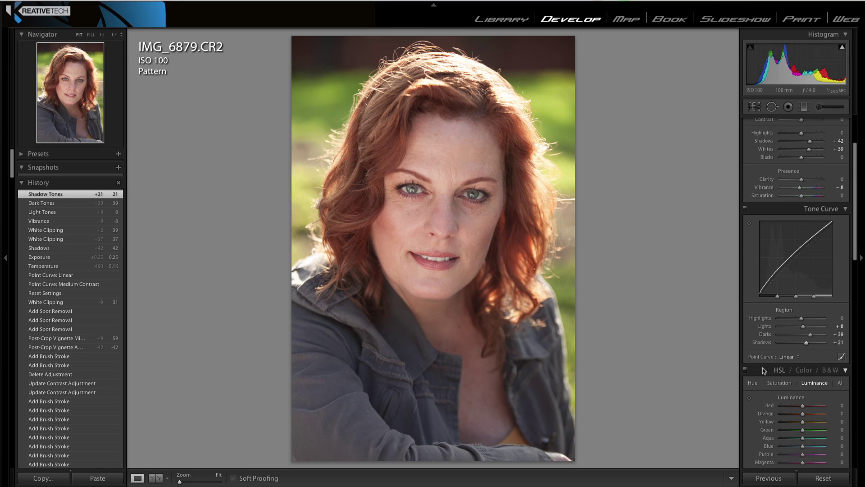
scroll(782, 383, "down", 2)
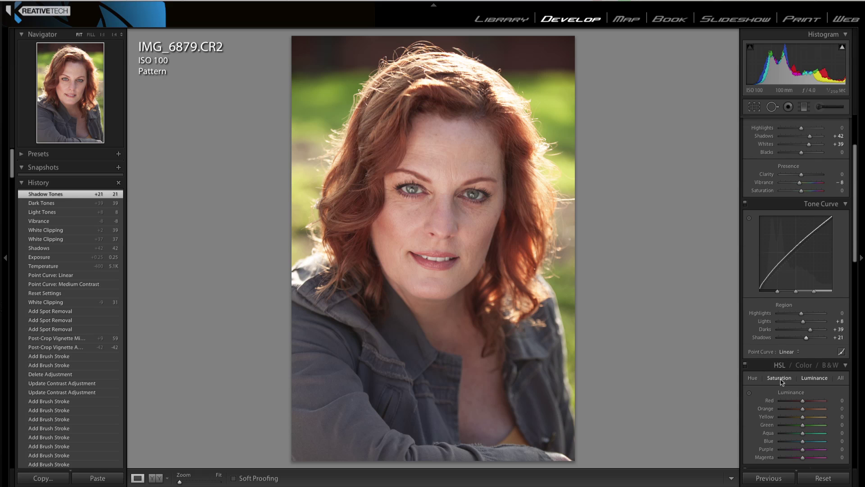
scroll(782, 382, "down", 2)
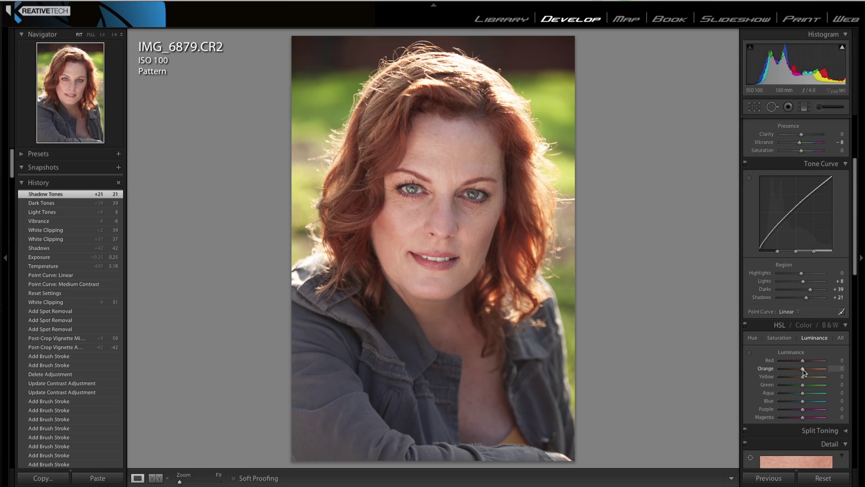
left_click_drag(804, 372, 805, 372)
left_click_drag(803, 369, 806, 372)
double_click(805, 370)
left_click_drag(803, 371, 805, 372)
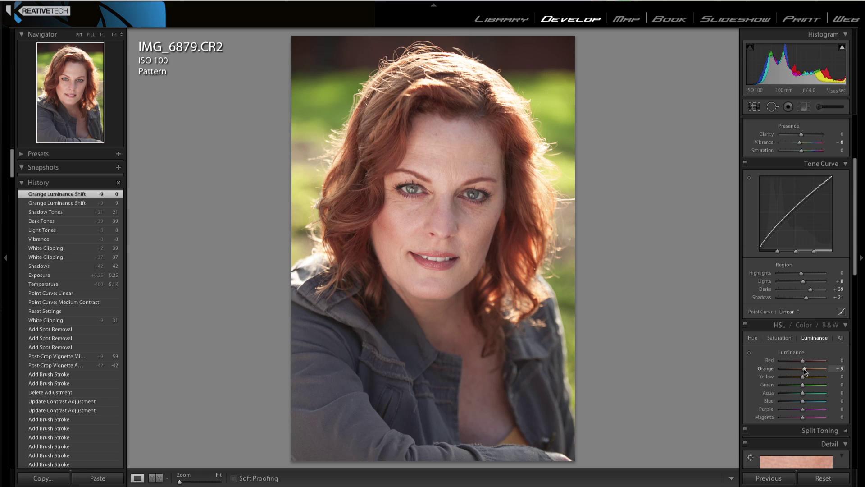
left_click_drag(805, 370, 805, 370)
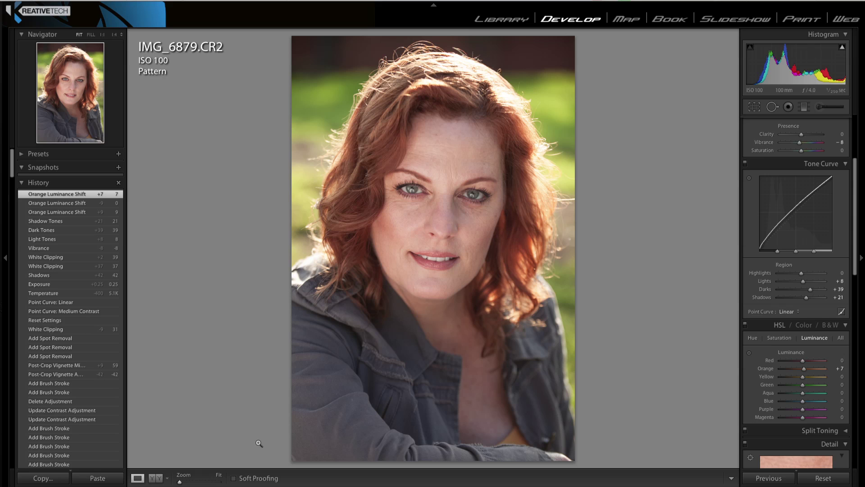
left_click(152, 478)
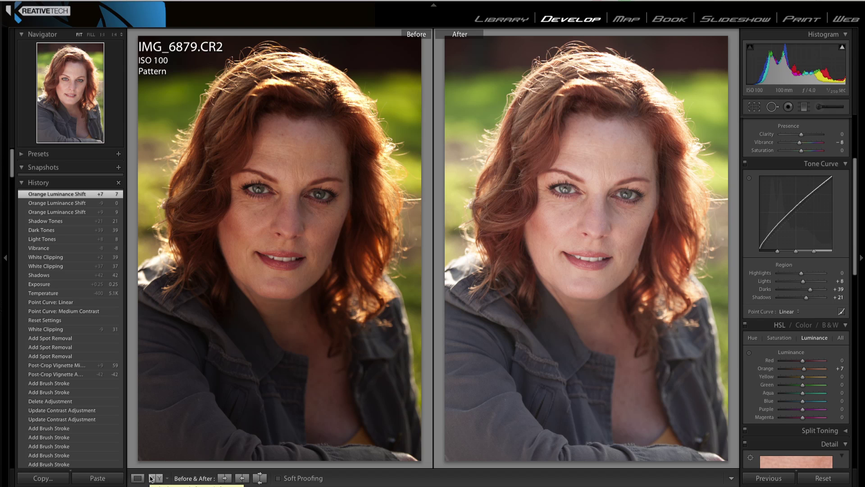
left_click(138, 478)
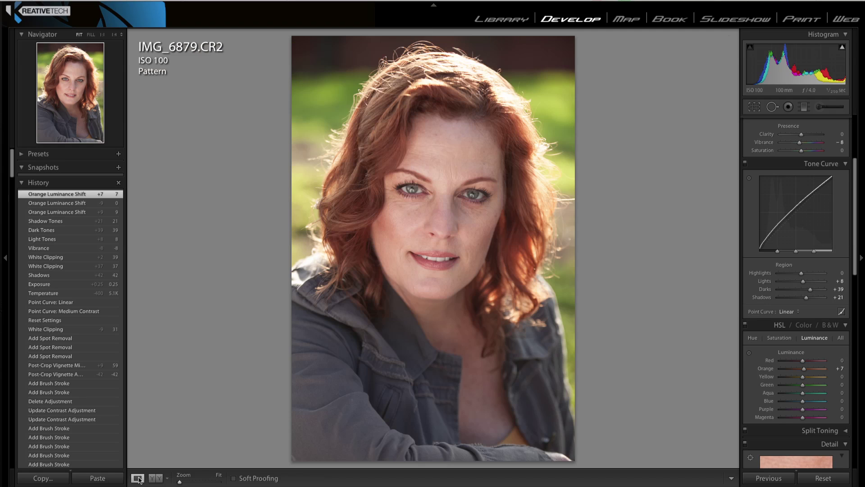
Start a new Adjustment Brush mask with the Clarity effect and set its Clarity to -100
scroll(768, 289, "up", 4)
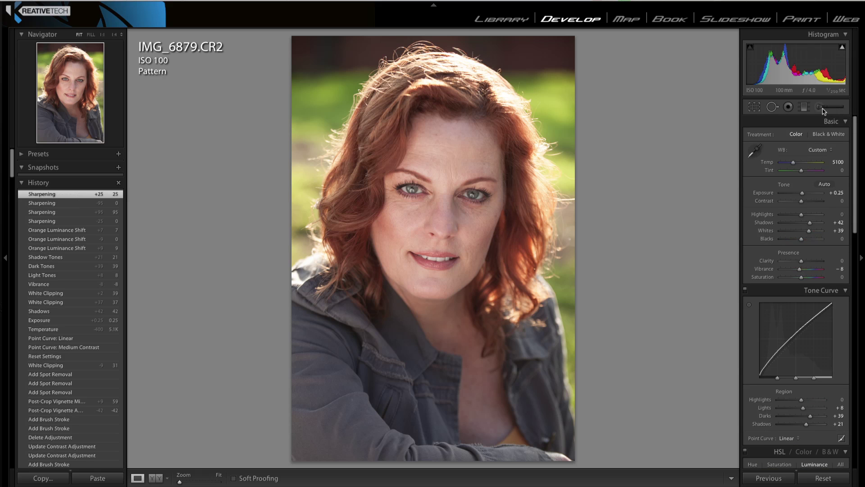
left_click(822, 109)
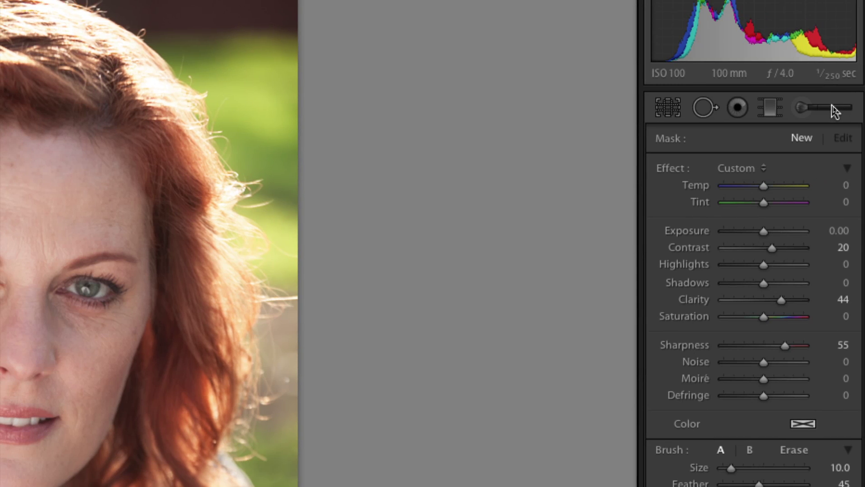
left_click(834, 111)
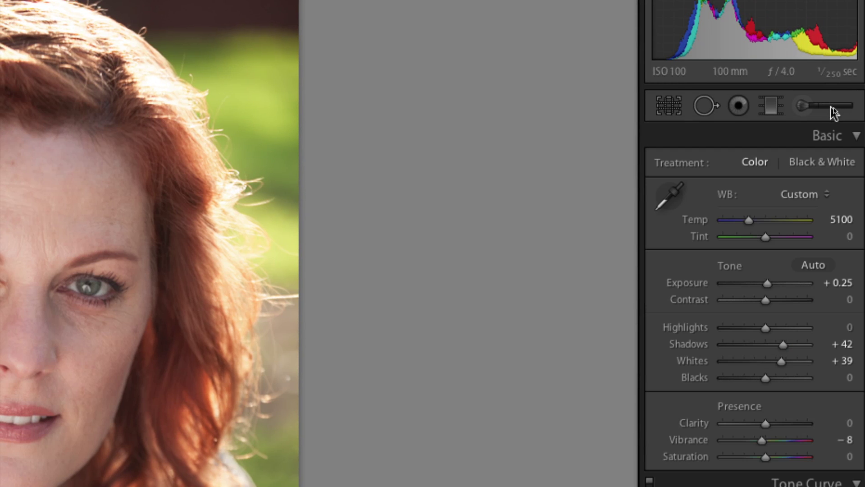
left_click(832, 111)
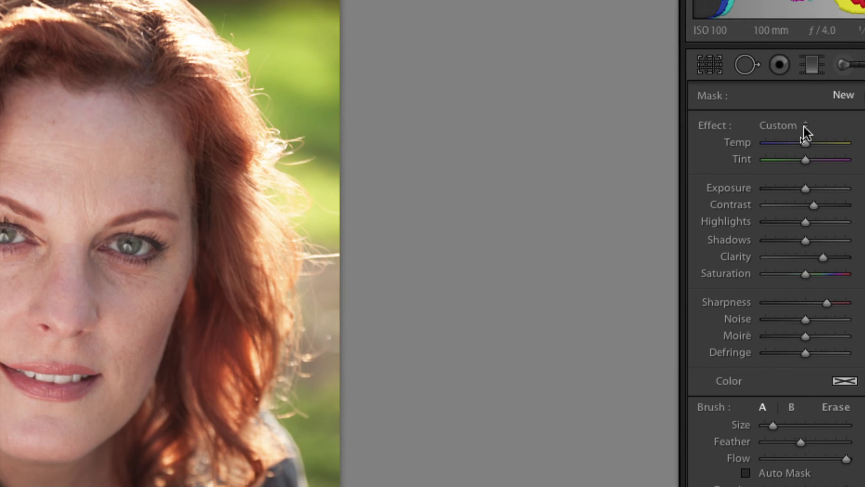
left_click(804, 125)
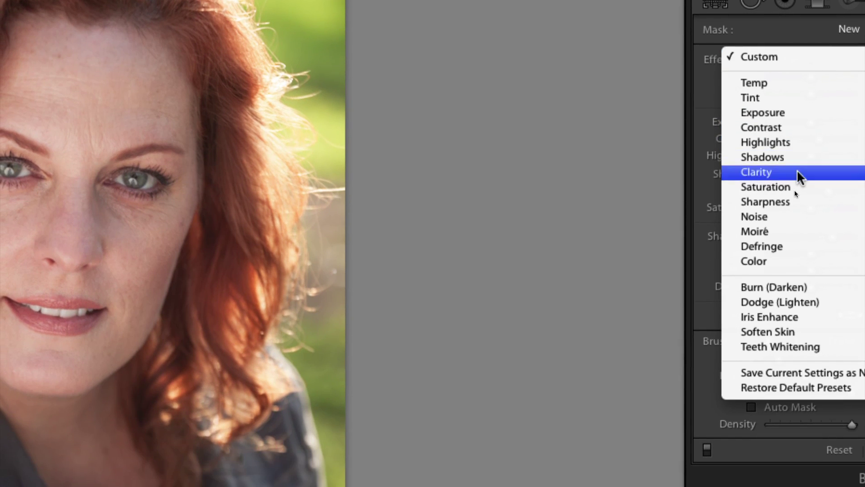
left_click(798, 172)
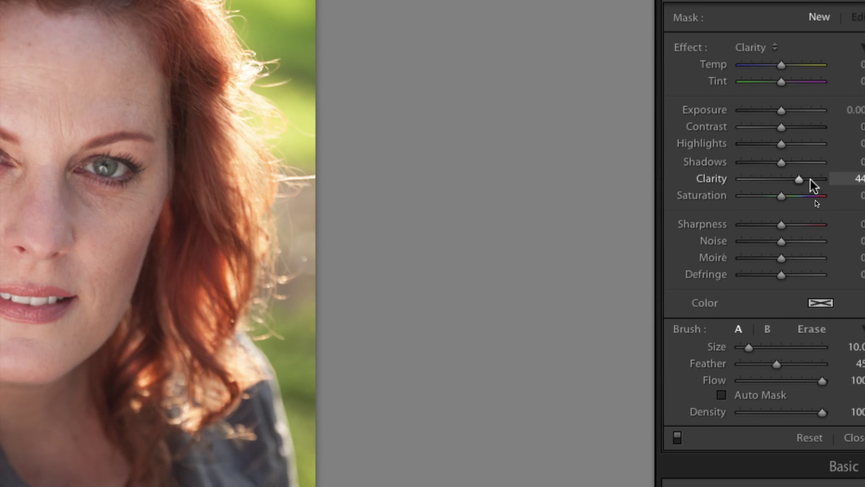
left_click_drag(797, 179, 752, 179)
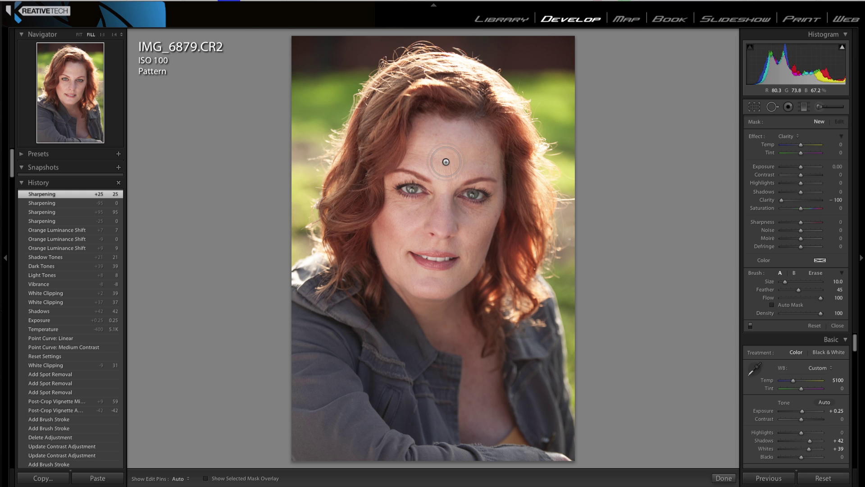
Paint the negative Clarity brush over the forehead skin at close-up, adjusting the brush size between about 27 and 22
key("ctrl+equal")
key("ctrl+equal")
key("ctrl+equal")
left_click_drag(573, 78, 589, 396)
left_click_drag(561, 119, 526, 279)
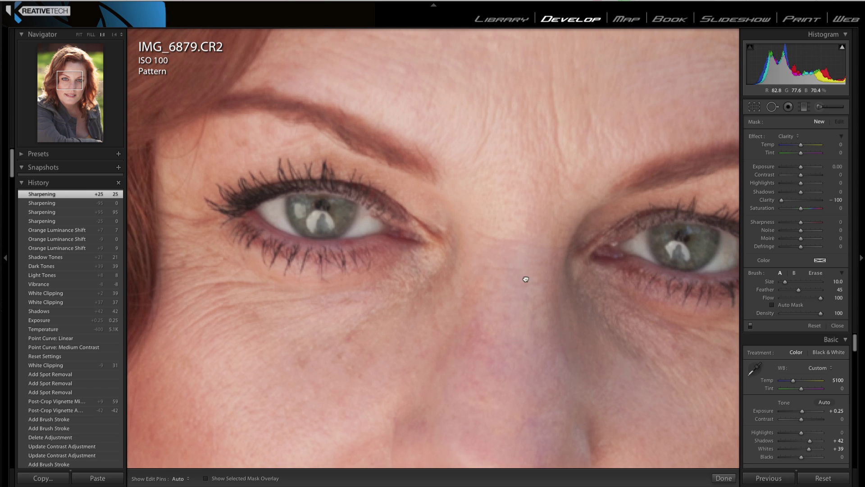
left_click_drag(590, 31, 482, 251)
scroll(415, 234, "up", 6)
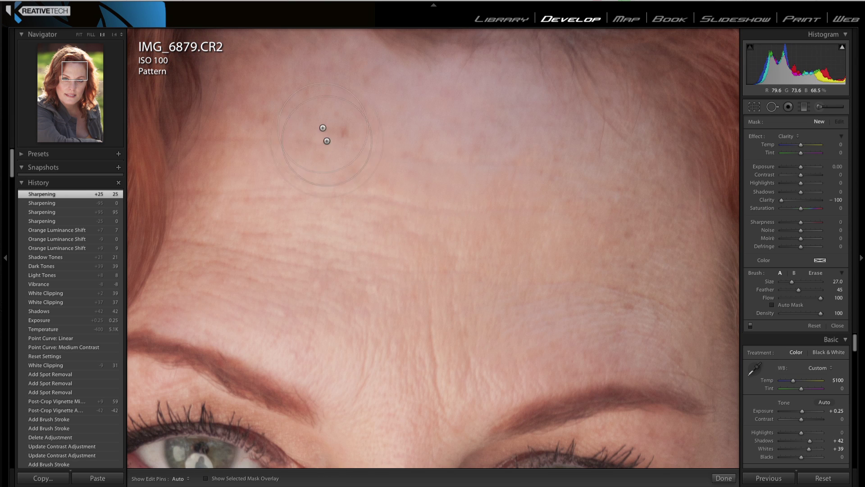
key("h")
mouse_move(340, 298)
left_mouse_down()
mouse_move(369, 352)
mouse_move(446, 387)
mouse_move(378, 329)
left_mouse_up()
key("ctrl+minus")
left_click(410, 405)
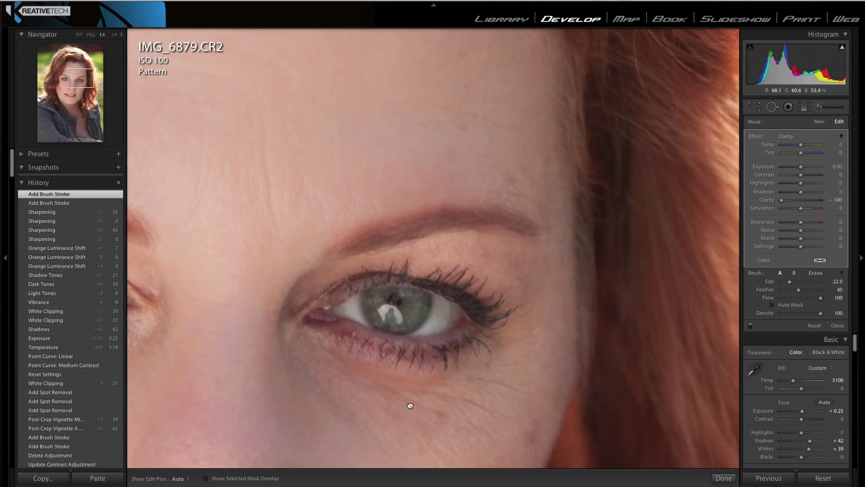
Brush the skin softening around the eyes and over the nose, cheeks, chin and mouth area, using brush sizes of about 15 to 21
left_click_drag(410, 406, 540, 360)
left_click_drag(541, 293, 543, 397)
left_click_drag(450, 234, 498, 275)
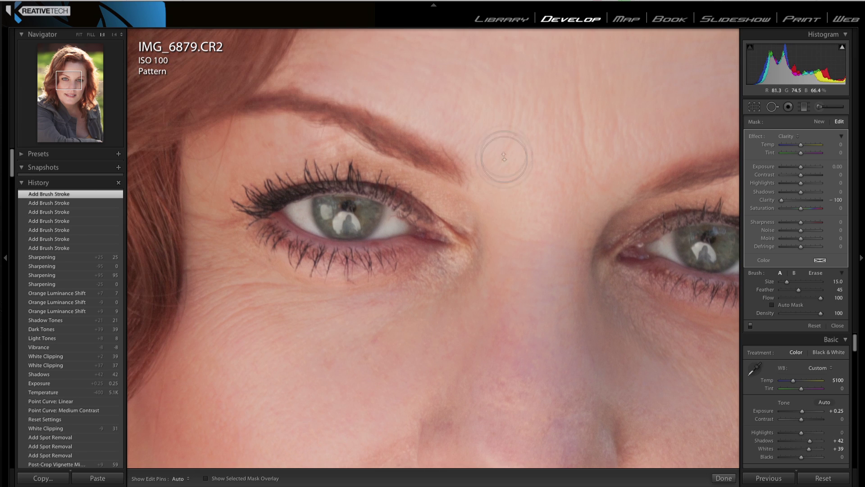
left_click_drag(504, 160, 635, 316)
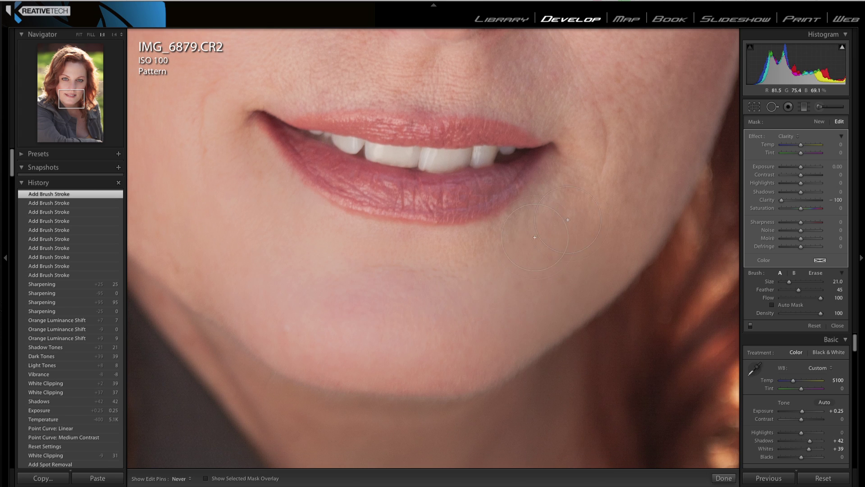
left_click_drag(568, 220, 689, 153)
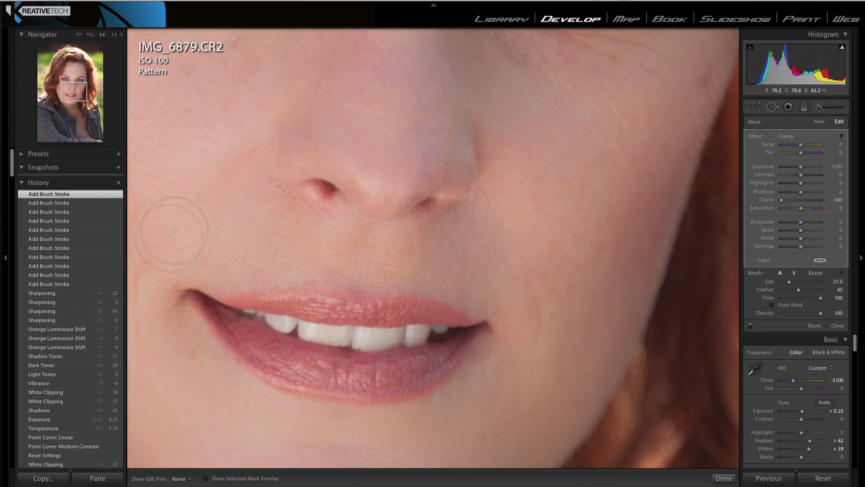
mouse_move(174, 230)
left_mouse_down()
mouse_move(361, 176)
mouse_move(369, 185)
left_mouse_up()
key("ctrl+minus")
key("bracketleft")
key("bracketleft")
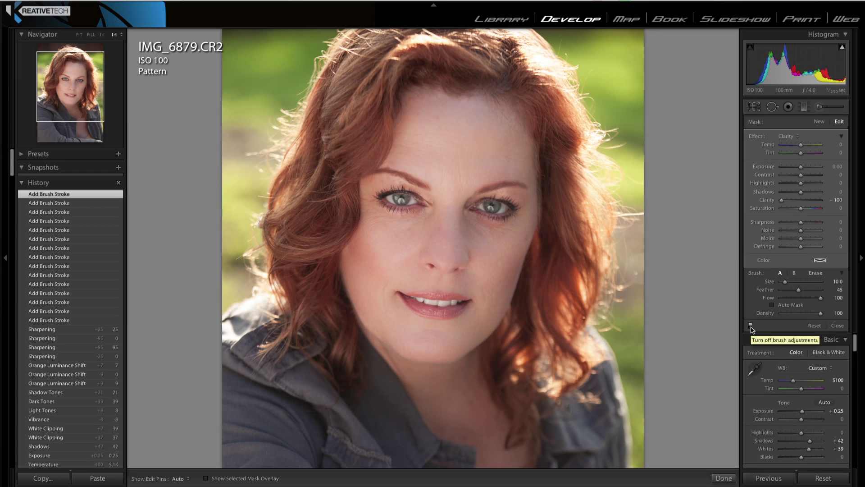
Set the skin-softening mask's Clarity to -70 and compare the face with brush adjustments off and on
left_click(751, 326)
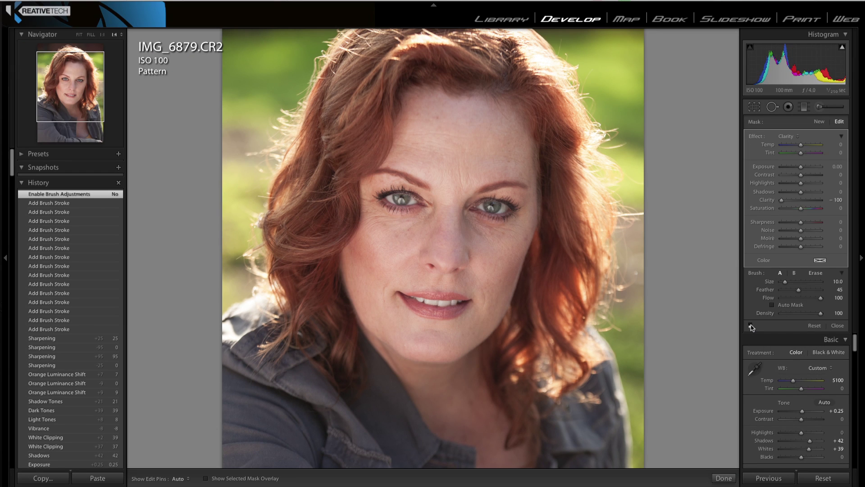
left_click(750, 326)
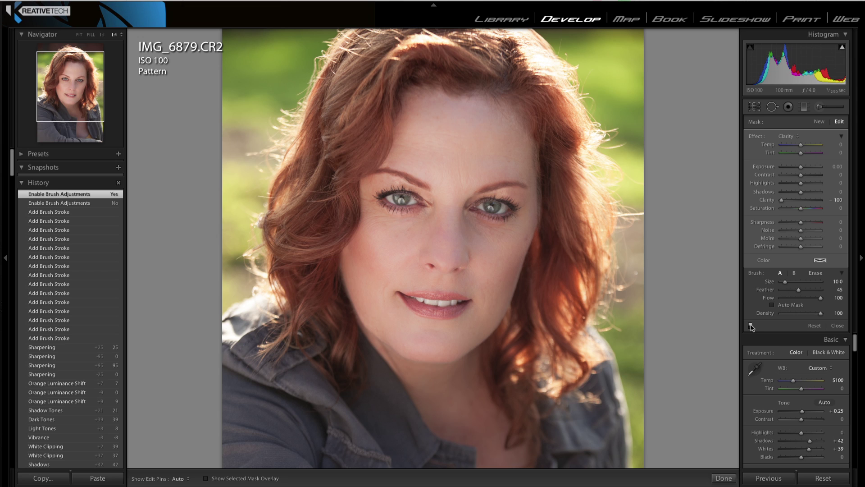
left_click_drag(782, 201, 785, 204)
left_click_drag(786, 203, 788, 202)
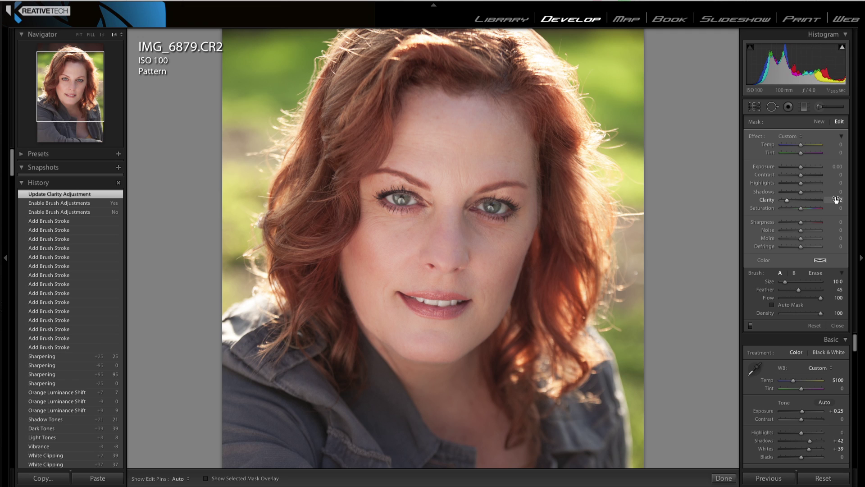
type("70")
key("Tab")
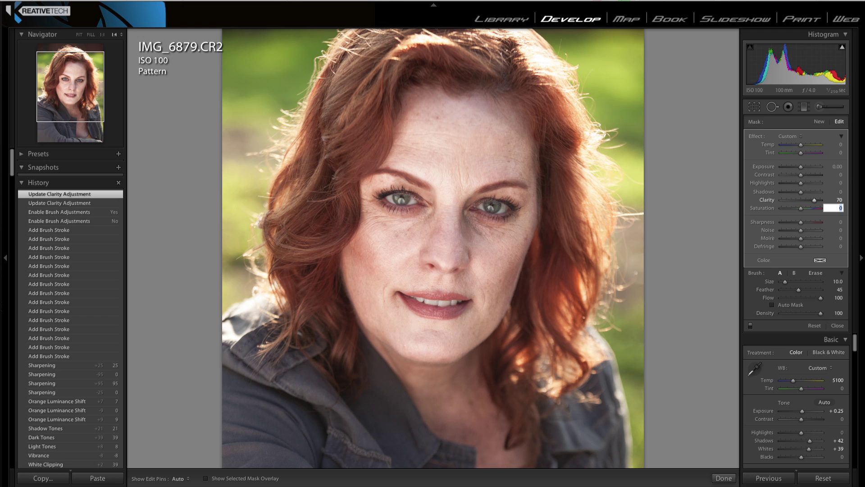
key("Return")
left_click(837, 202)
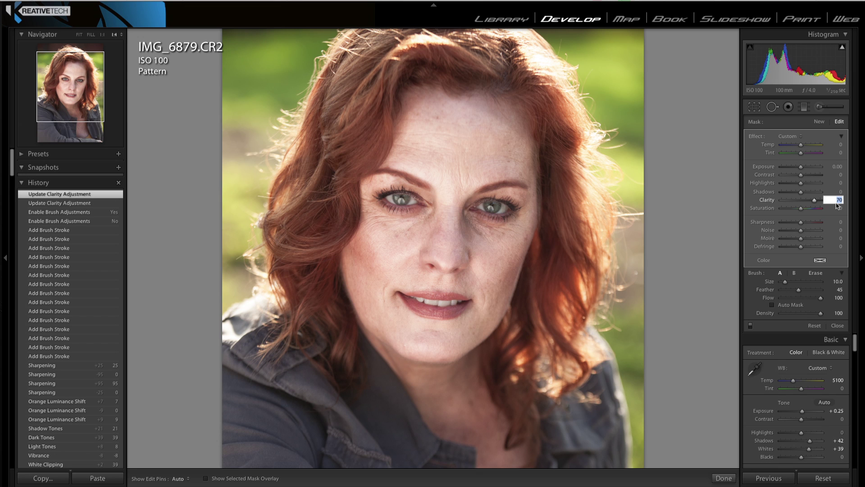
key("BackSpace")
key("Return")
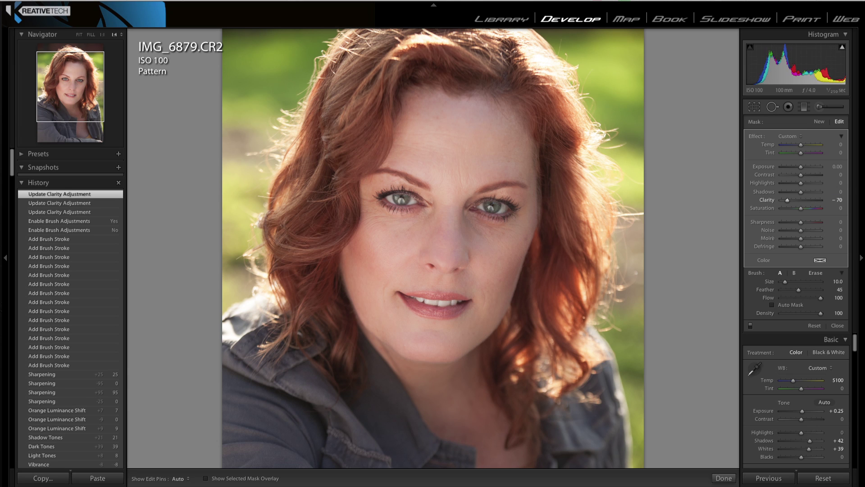
left_click(751, 326)
left_click(751, 326)
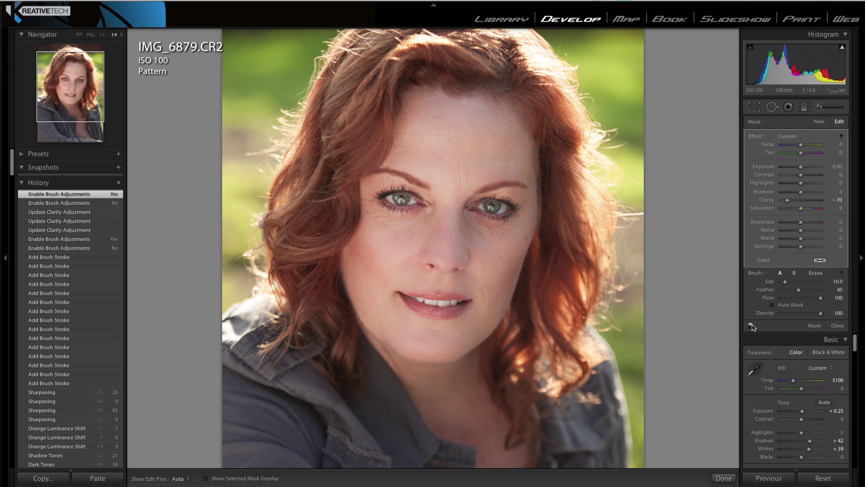
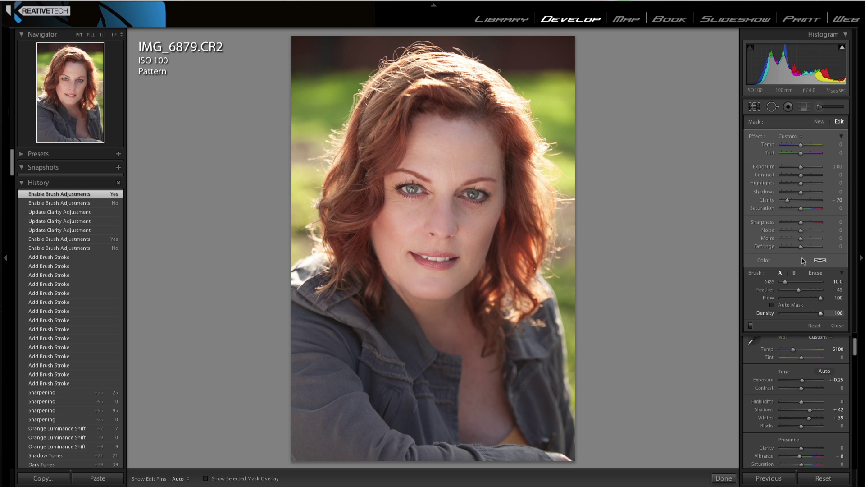
Start a new brush mask with the Exposure effect and set both its Flow and Density to 51
key("alt")
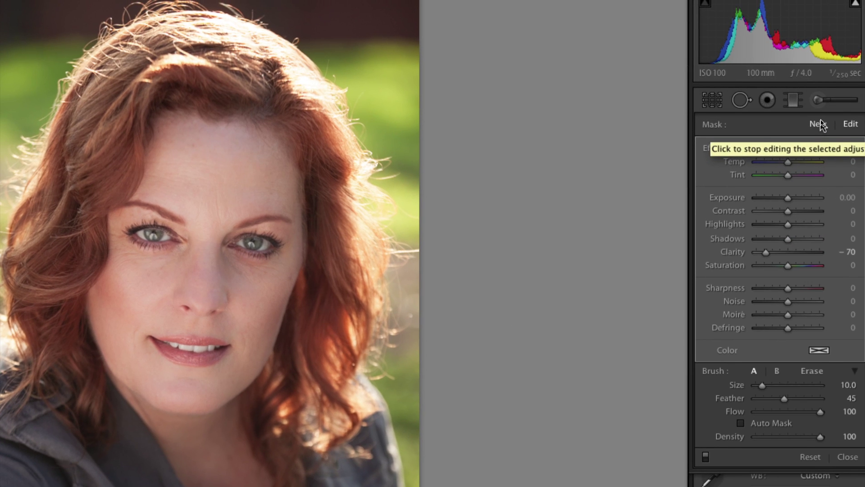
left_click(820, 124)
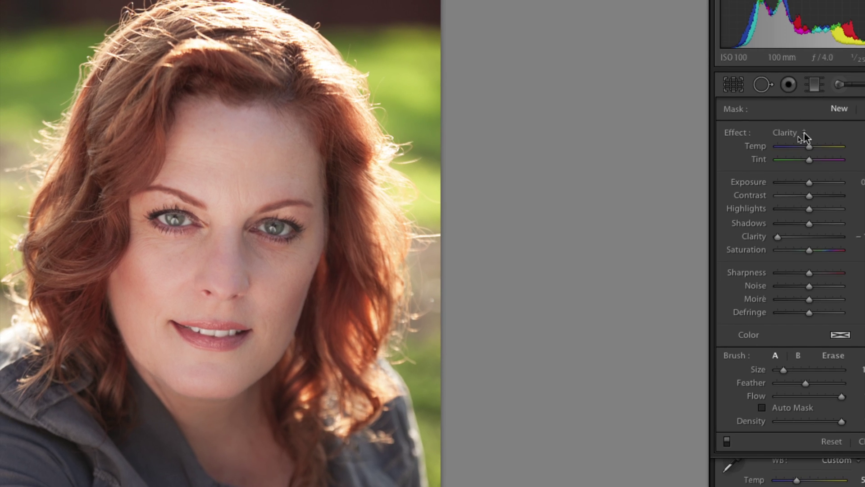
left_click(784, 145)
left_click(805, 141)
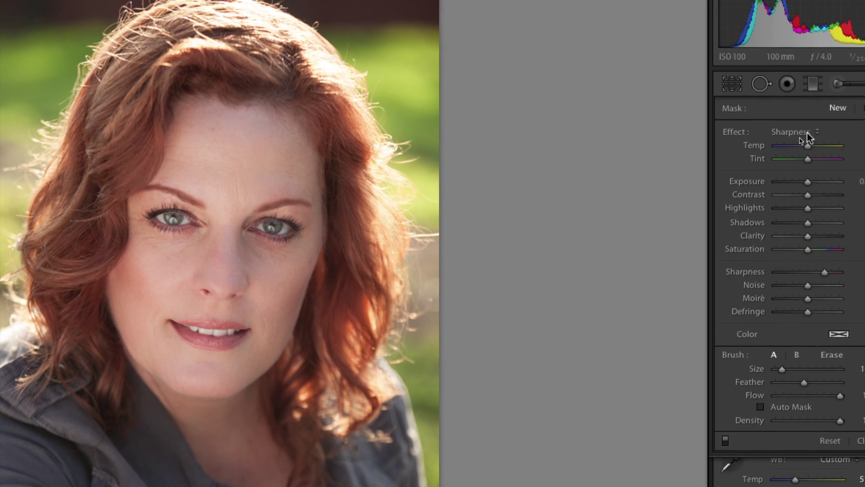
left_click(807, 120)
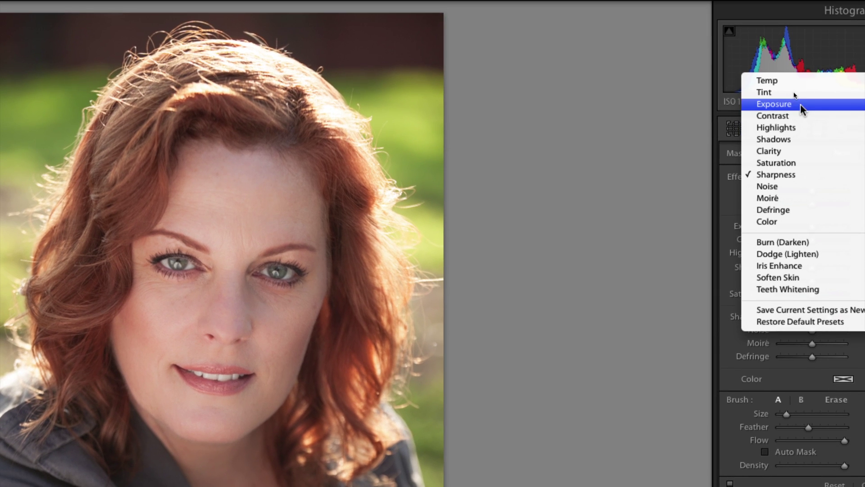
left_click(800, 104)
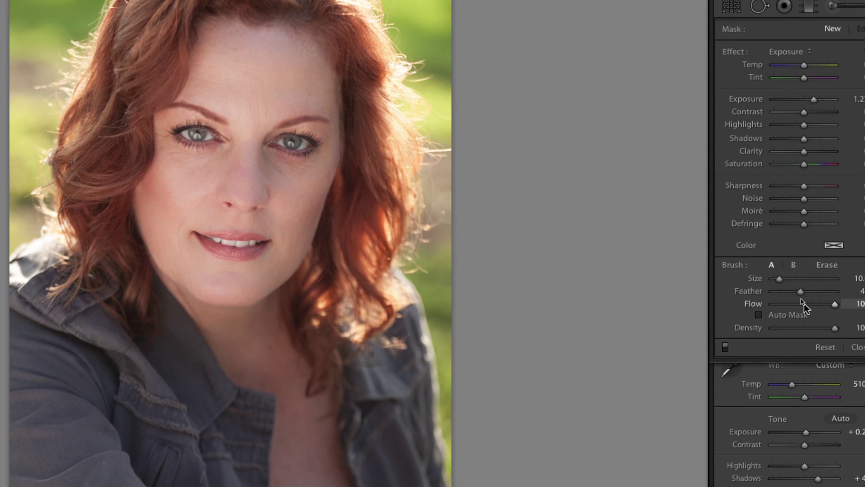
left_click(804, 303)
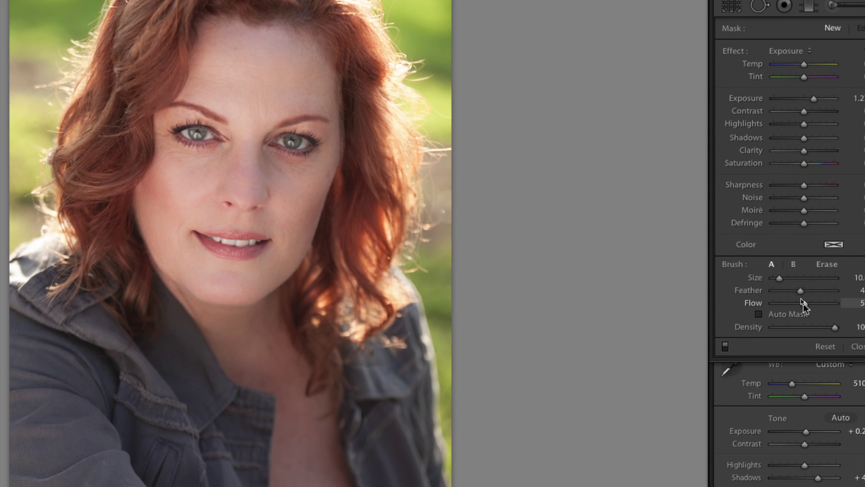
left_click(804, 328)
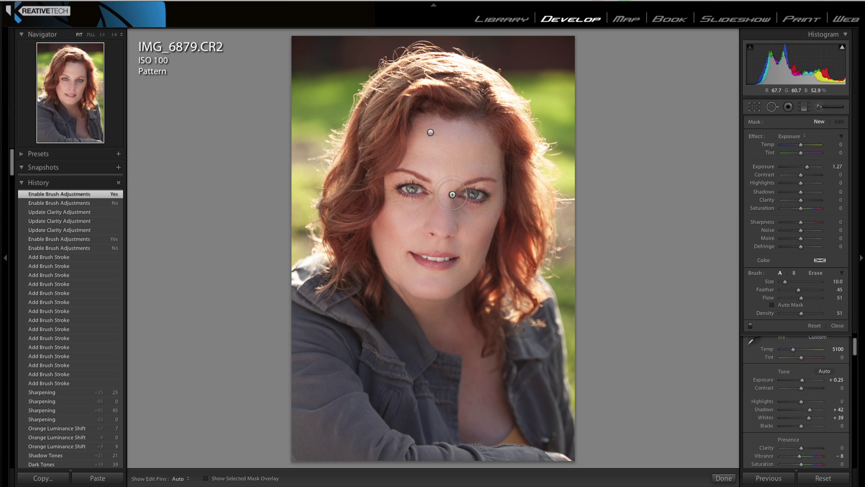
Enlarge the brush to size 20 and set its Exposure to 0.80
scroll(452, 194, "up", 6)
scroll(452, 194, "down", 1)
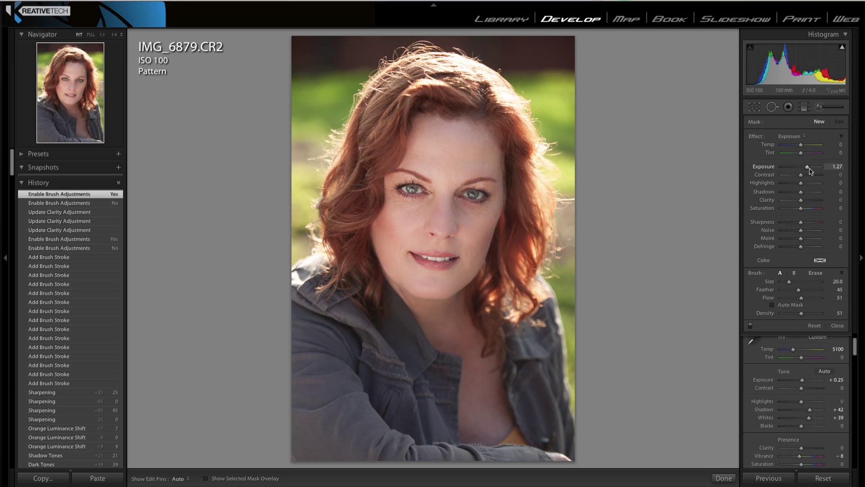
scroll(806, 168, "down", 4)
type("80")
key("Return")
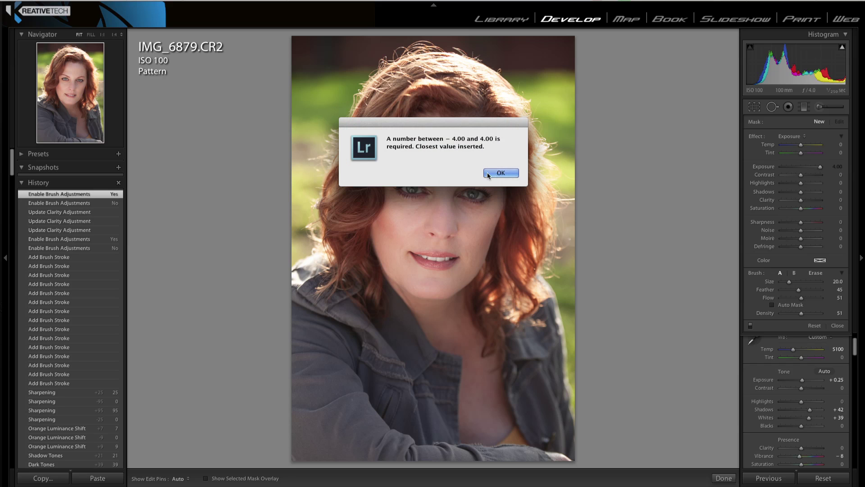
left_click(488, 173)
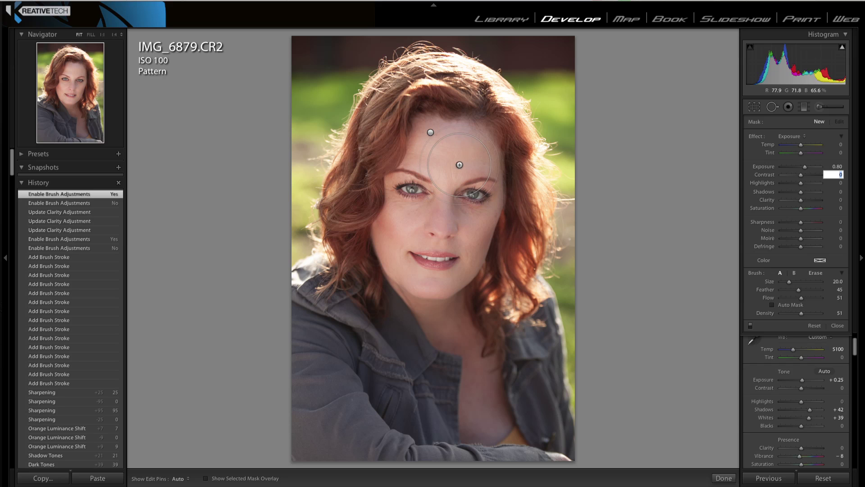
Brush the exposure lift over the face, and over the neck with the brush size reduced to 11, with the edit pins hidden while painting
key("h")
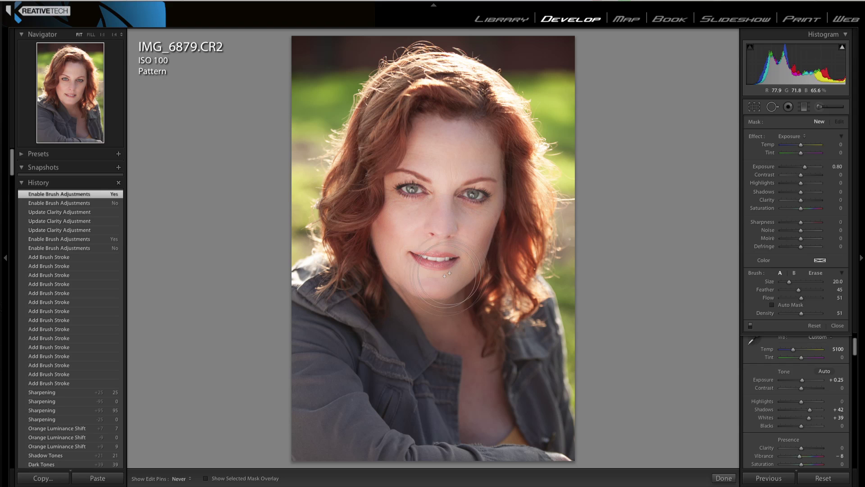
key("h")
left_click(428, 157)
key("bracketleft")
key("h")
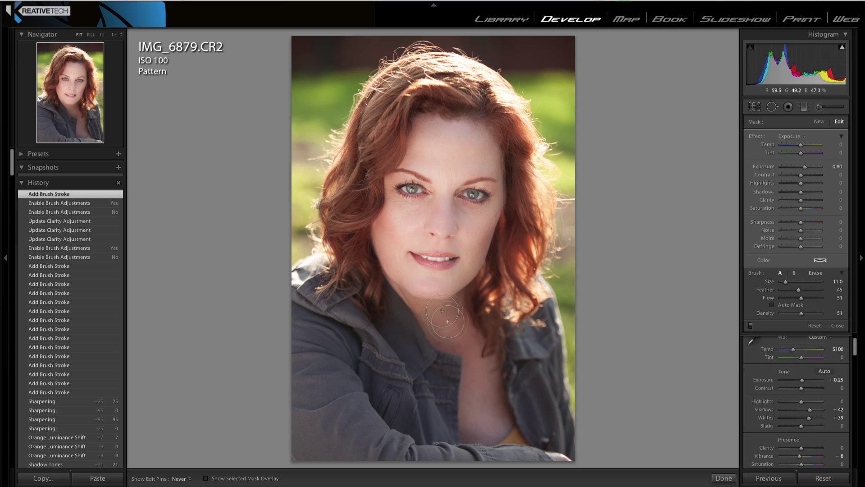
key("h")
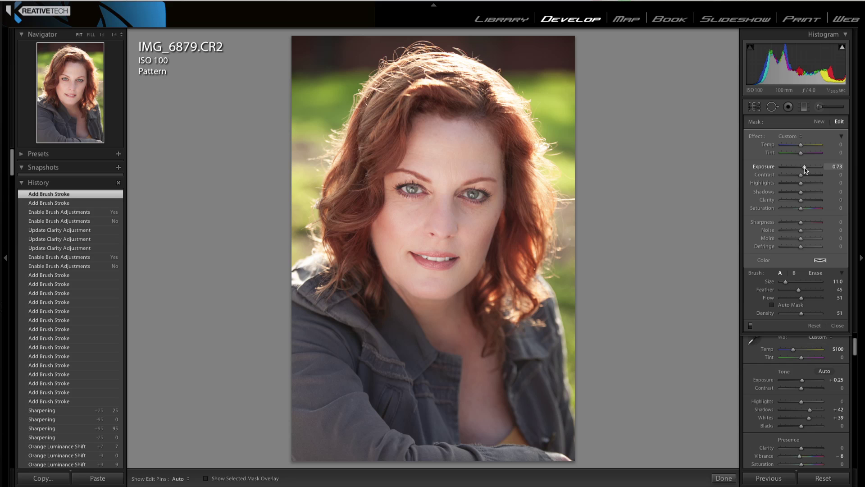
Set the face-brightening mask's Exposure to 0.73 and compare the portrait with that mask deleted and restored
left_click_drag(806, 169, 805, 169)
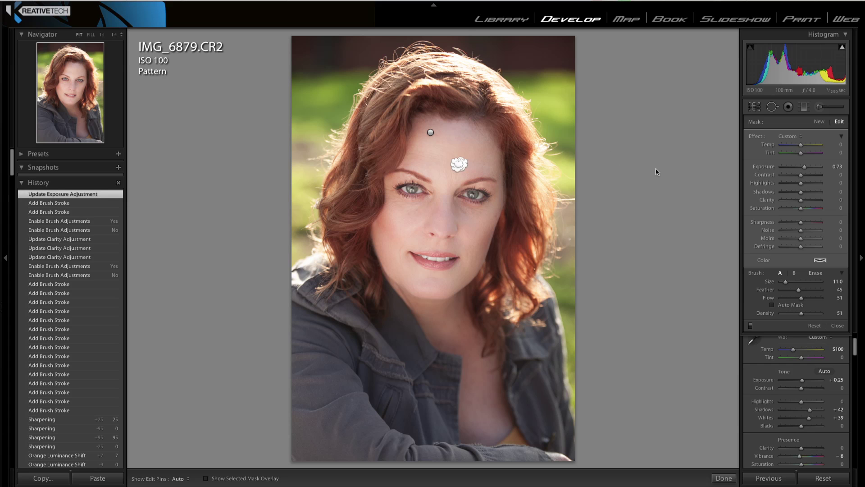
key("Delete")
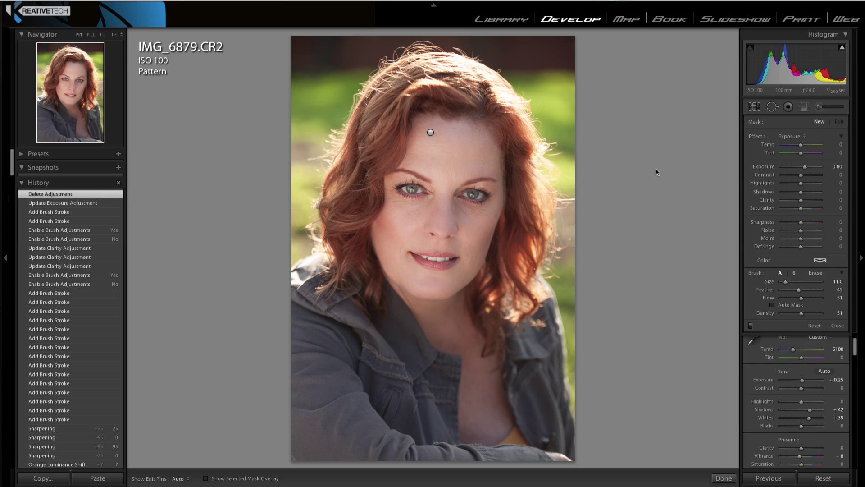
key("ctrl+z")
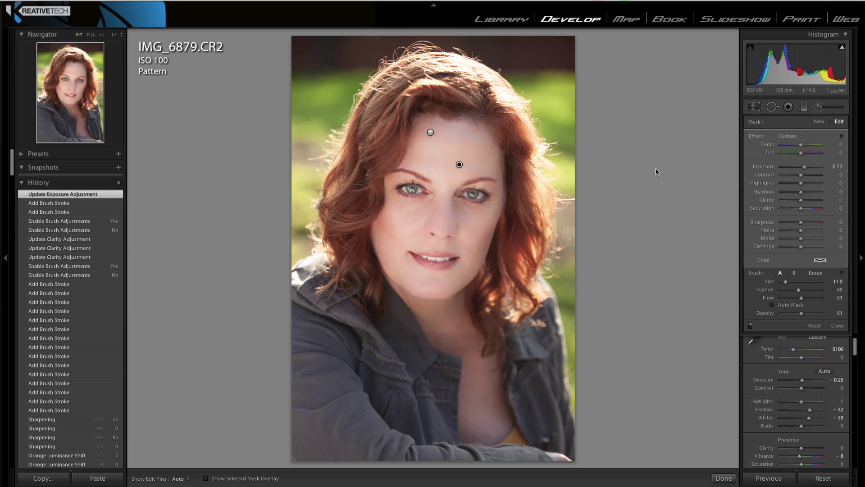
Reduce the brush to size 5 and paint the exposure lift onto the shaded skin of the neck and chest
scroll(482, 237, "down", 6)
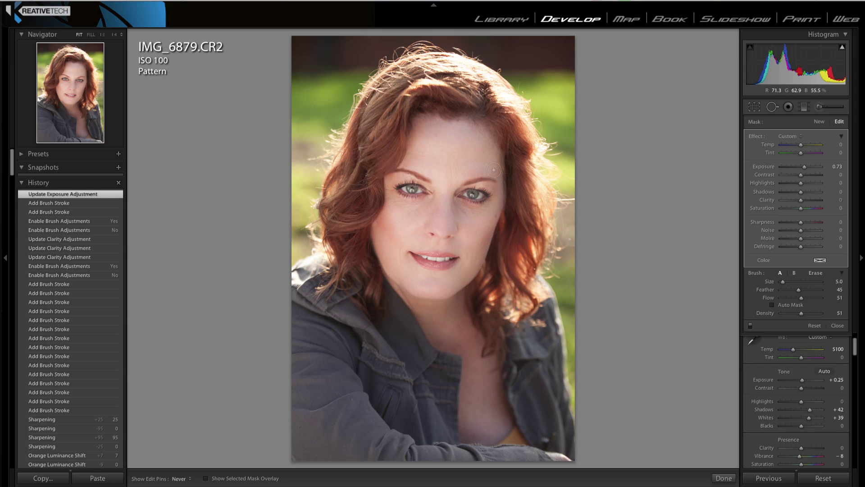
left_click_drag(430, 345, 449, 338)
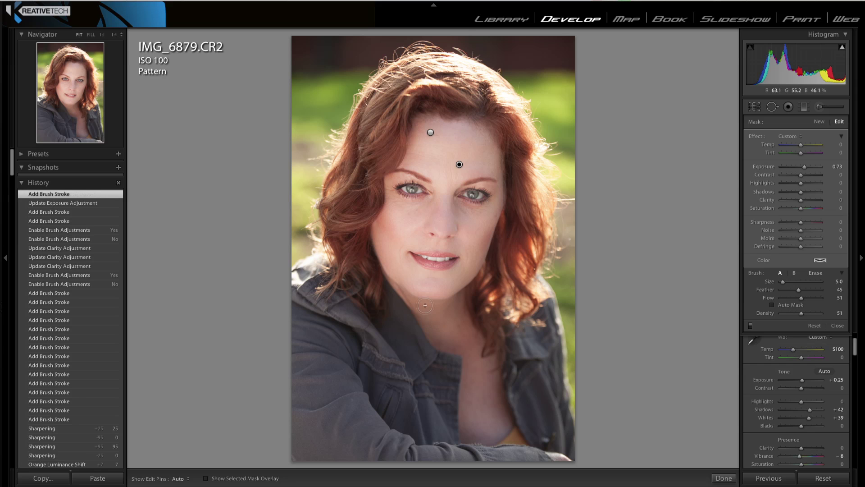
left_click_drag(492, 427, 491, 361)
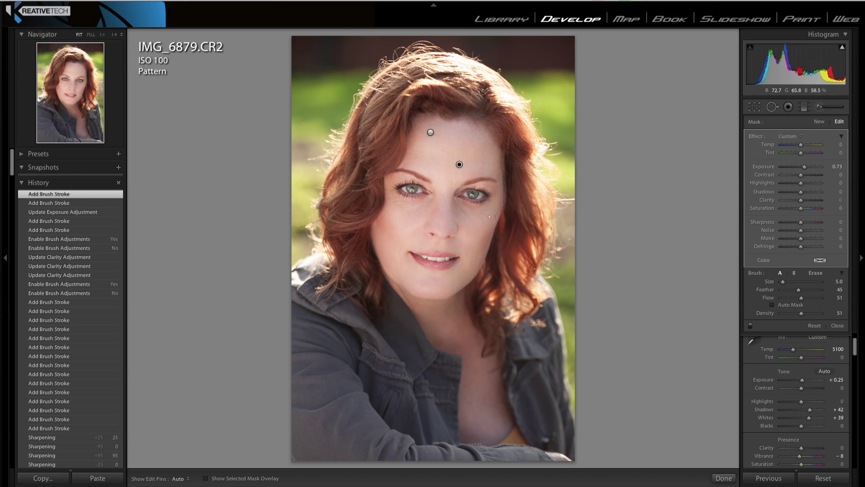
Heal the small blemishes across the face with the Spot Removal tool in Heal mode at size 44
key("z")
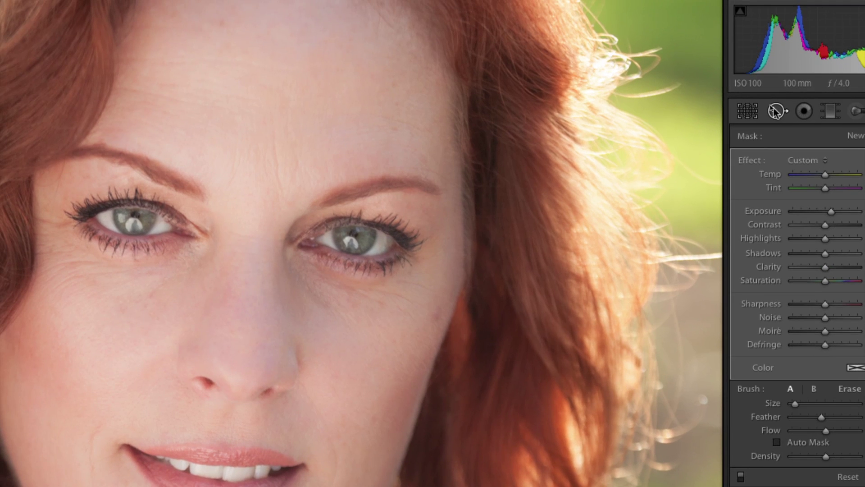
left_click(776, 111)
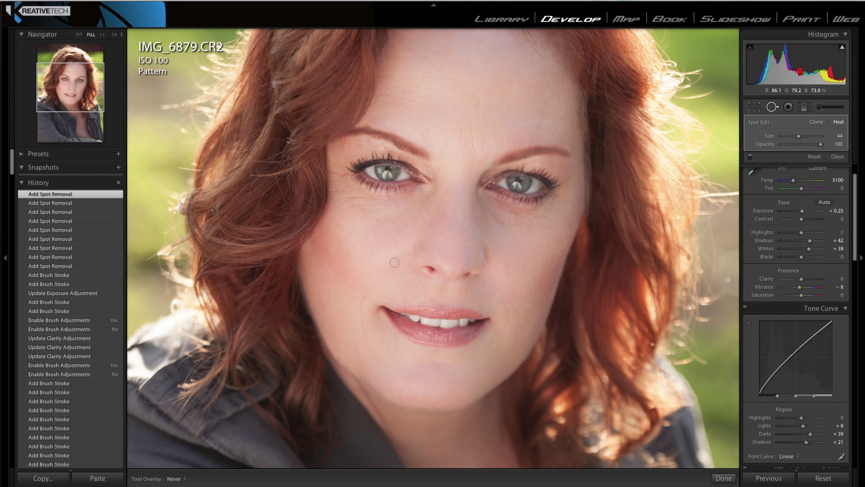
key("z")
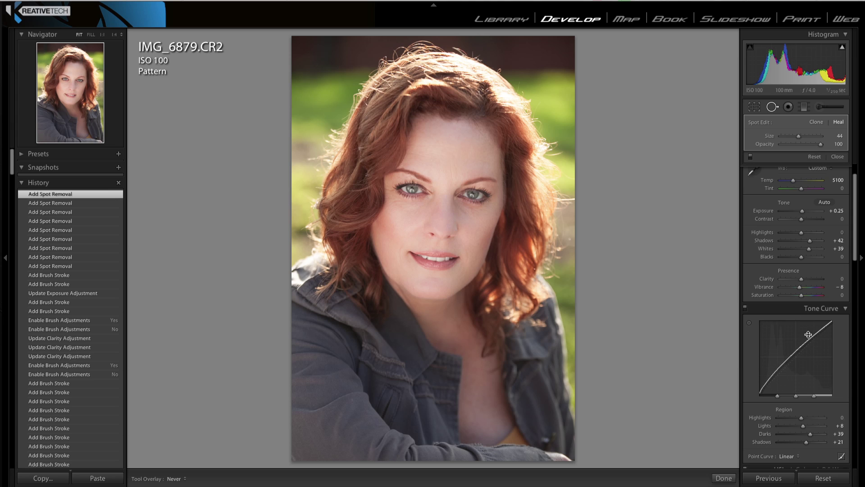
Add a post-crop vignette with Amount -30 and Midpoint 69, and finish the spot removal
scroll(763, 305, "down", 10)
scroll(763, 305, "down", 1)
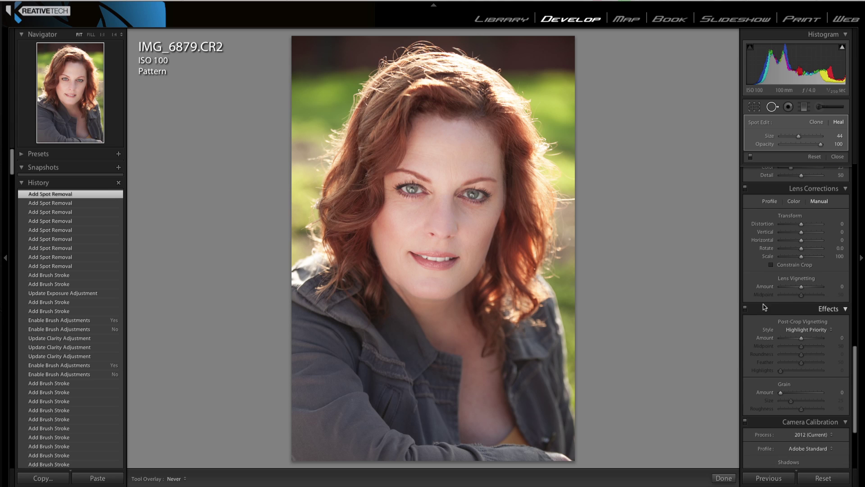
left_click_drag(803, 340, 810, 347)
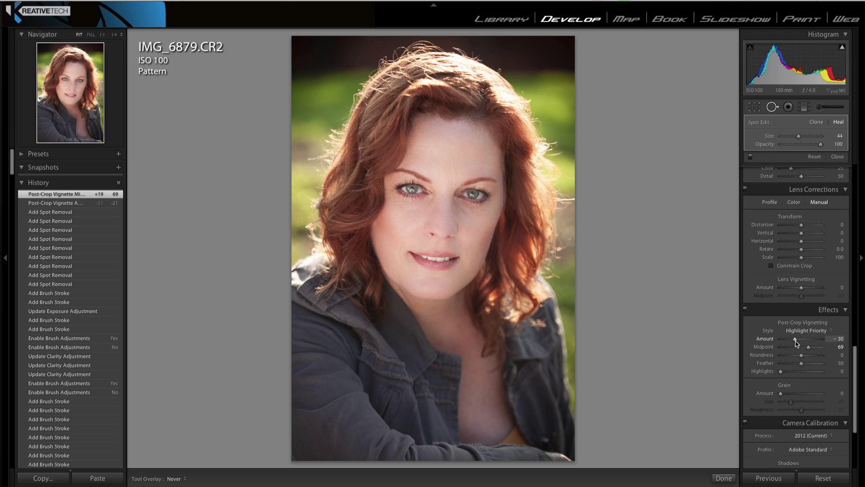
left_click(724, 479)
Compare the portrait side by side before and after the edits, and set the global Blacks to -13
left_click(155, 478)
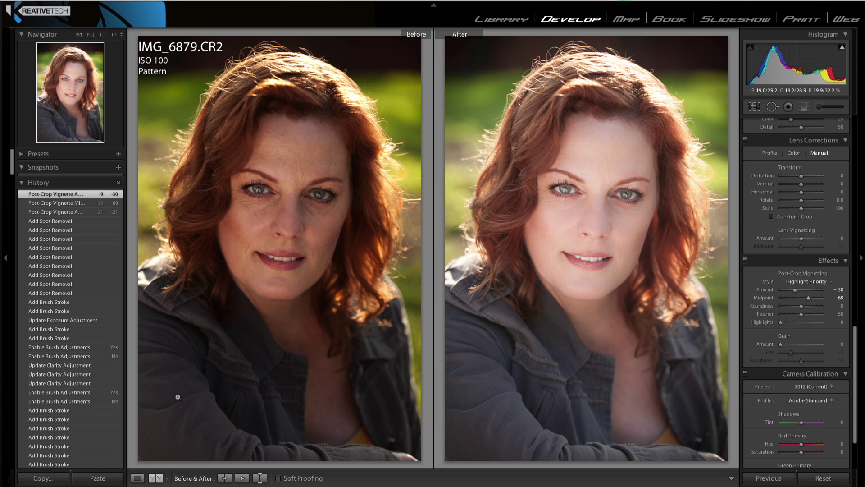
key("y")
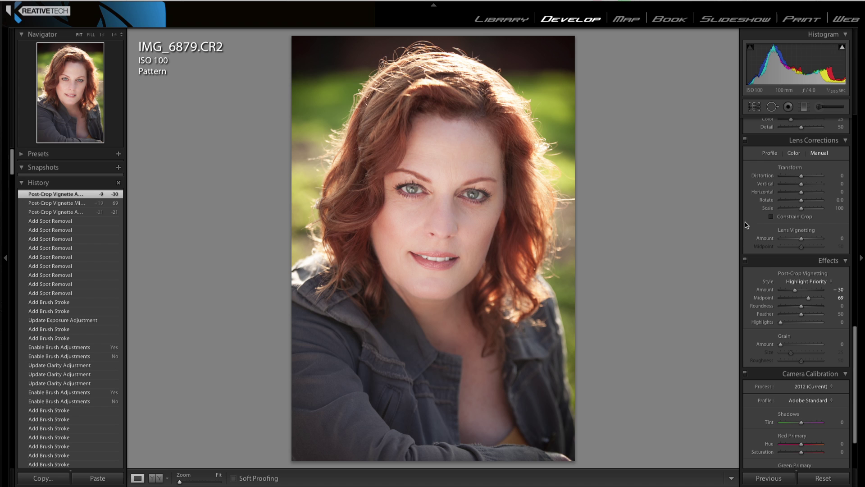
scroll(758, 249, "up", 10)
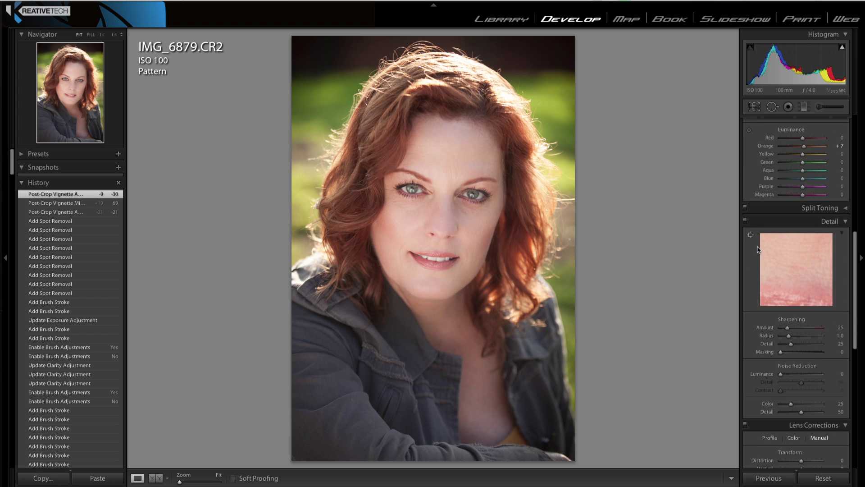
scroll(758, 249, "up", 6)
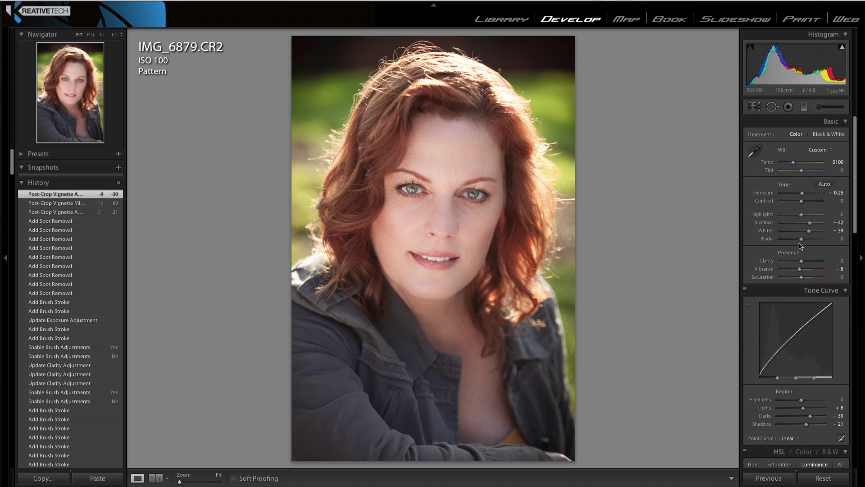
left_click_drag(802, 242, 798, 242)
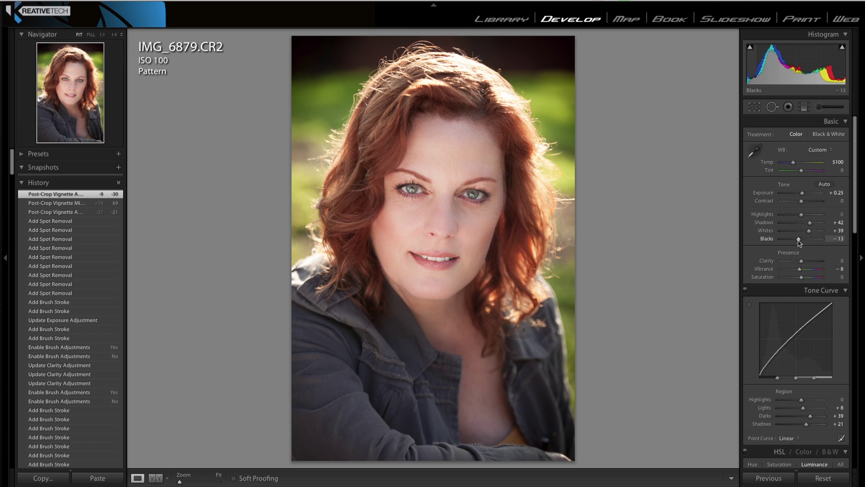
Prepare a new adjustment brush for the eyes with Clarity 12, Sharpness 55 and brush size 11
left_click(413, 190)
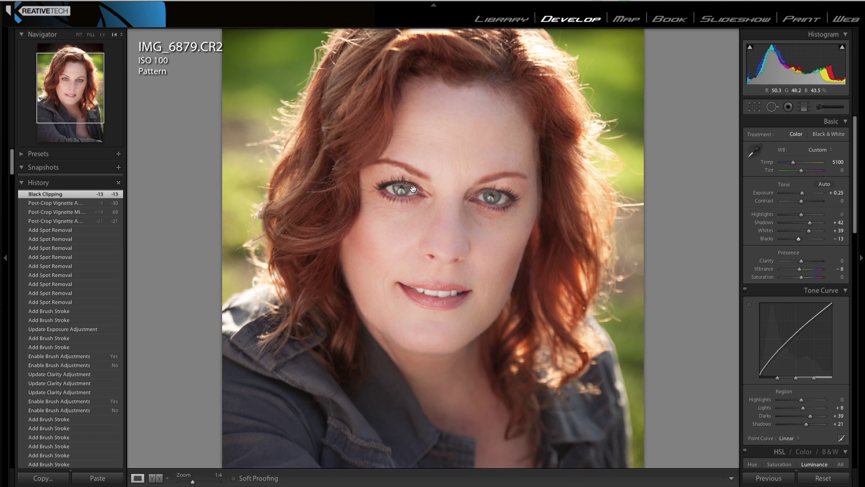
left_click(825, 107)
left_click(798, 137)
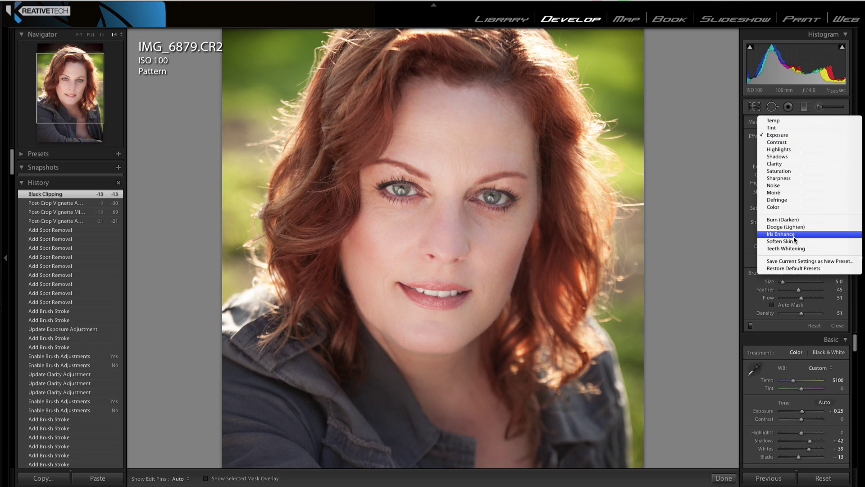
left_click(799, 179)
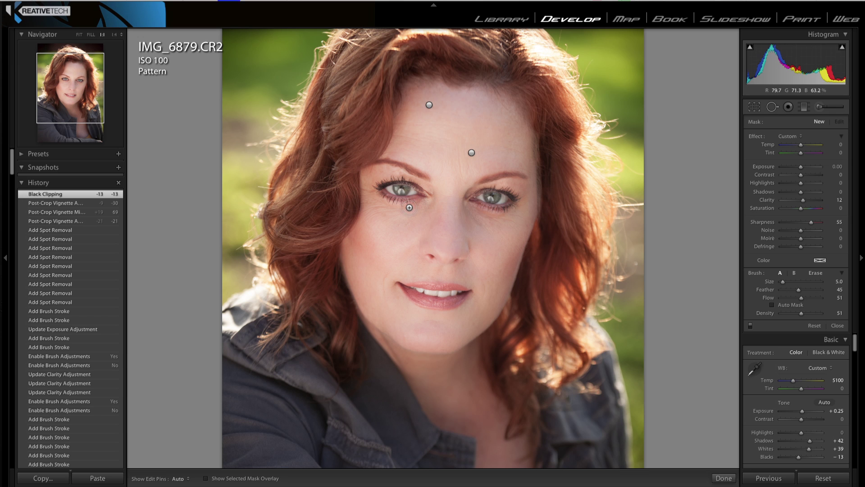
key("z")
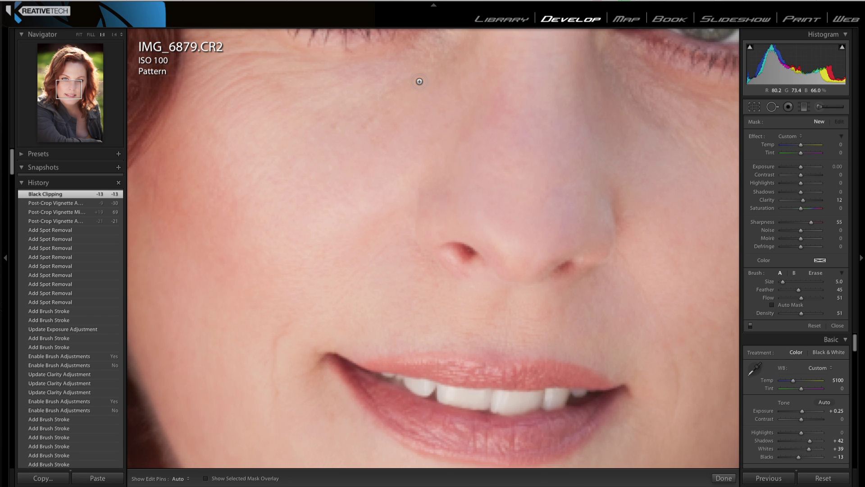
left_click_drag(419, 60, 439, 286)
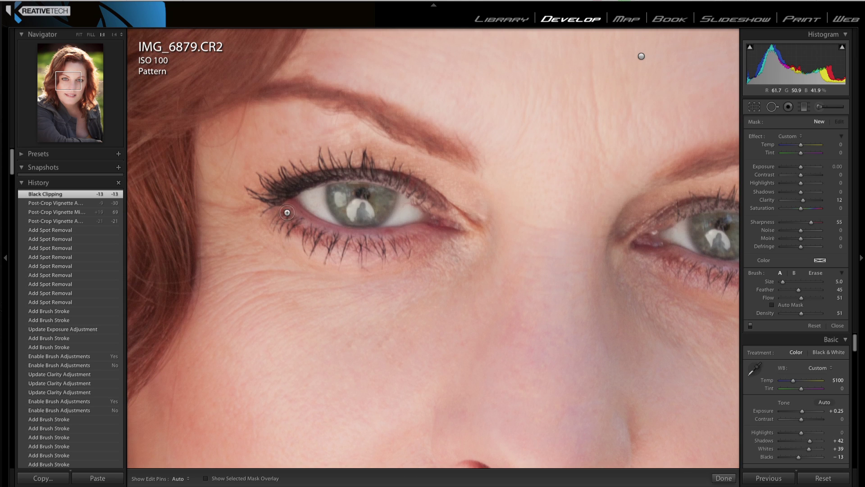
scroll(286, 187, "up", 6)
key("h")
left_click(273, 193)
key("h")
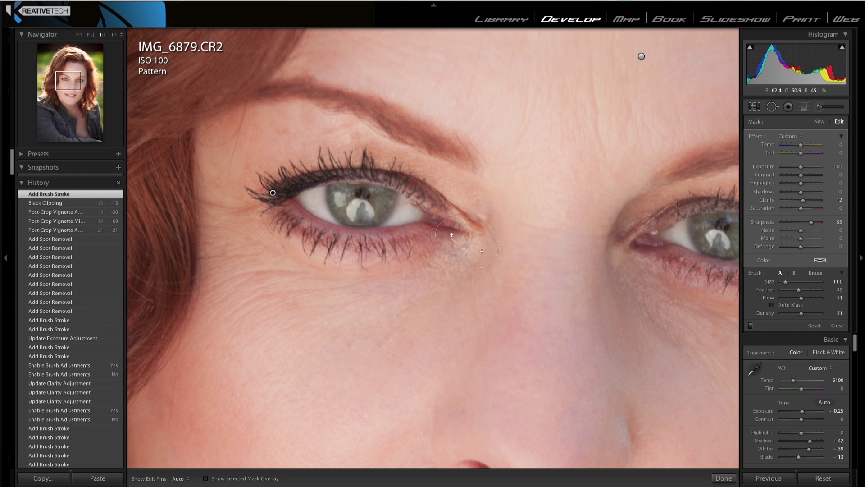
key("ctrl+z")
Set the brush's Flow and Density to 100 and paint the sharpening over the lashes and lids of both eyes
left_click_drag(802, 297, 821, 297)
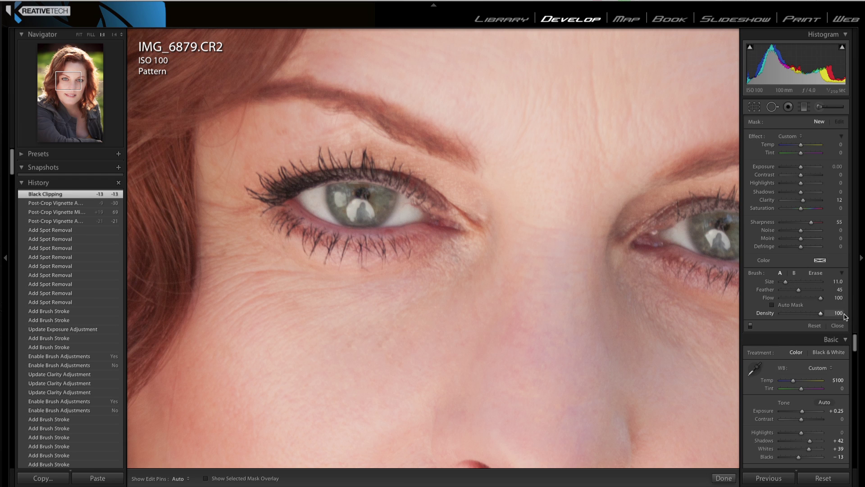
key("h")
mouse_move(333, 170)
left_mouse_down()
mouse_move(277, 191)
mouse_move(329, 171)
mouse_move(415, 183)
mouse_move(440, 231)
left_mouse_up()
key("h")
key("bracketleft")
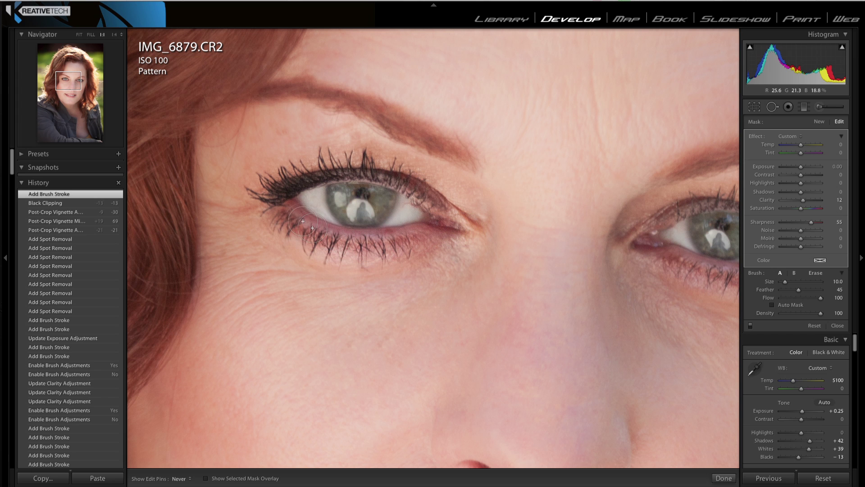
key("h")
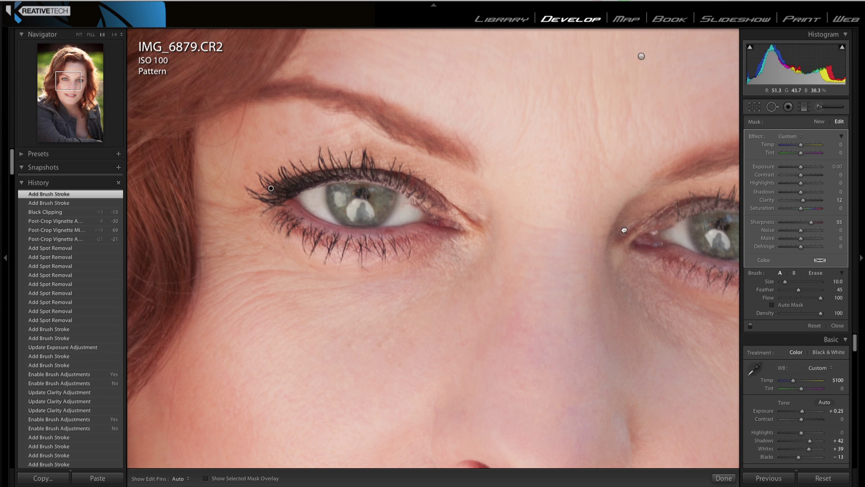
left_click_drag(669, 212, 550, 231)
key("h")
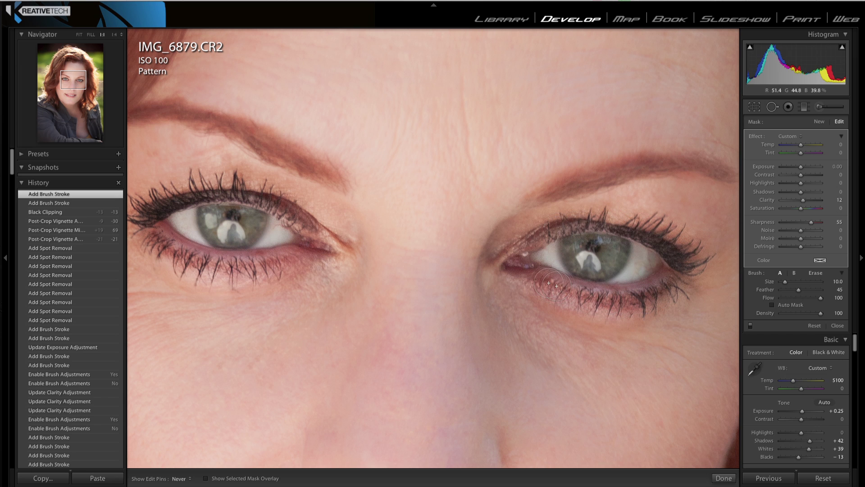
Brush the same sharpening over both eyebrows at brush size 10, hiding the edit pins while painting
key("h")
left_click_drag(325, 149, 328, 171)
key("h")
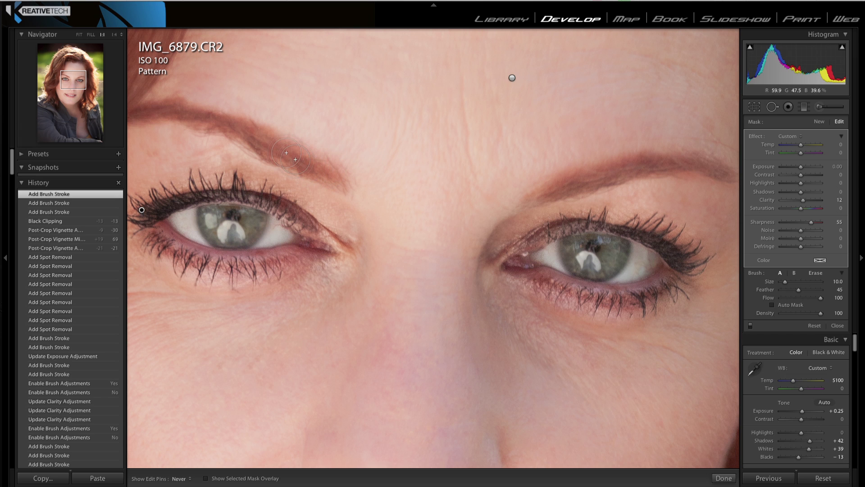
key("h")
left_click_drag(171, 121, 189, 124)
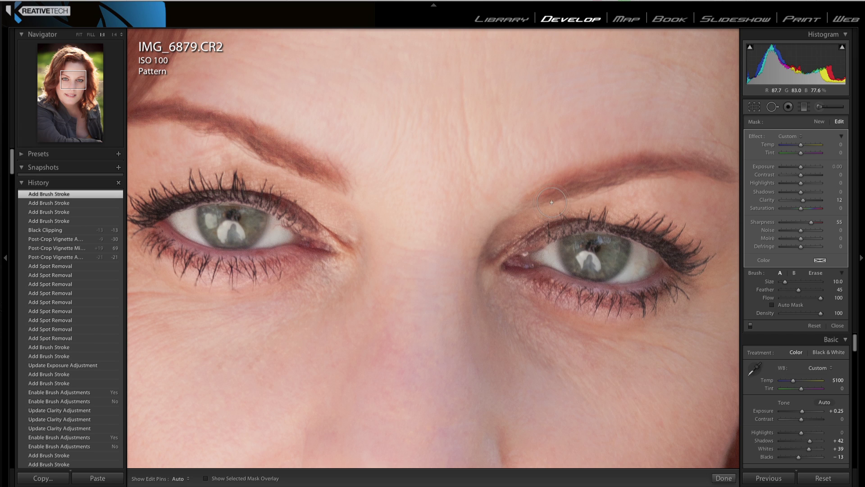
key("h")
mouse_move(589, 182)
left_mouse_down()
mouse_move(661, 163)
mouse_move(715, 170)
left_mouse_up()
key("h")
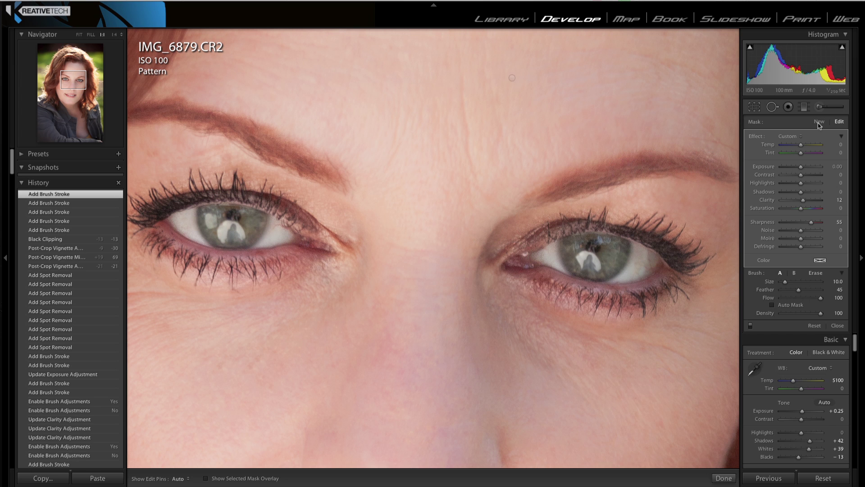
Start a new brush mask with the Iris Enhance effect and set its Exposure to 0.53
left_click(819, 123)
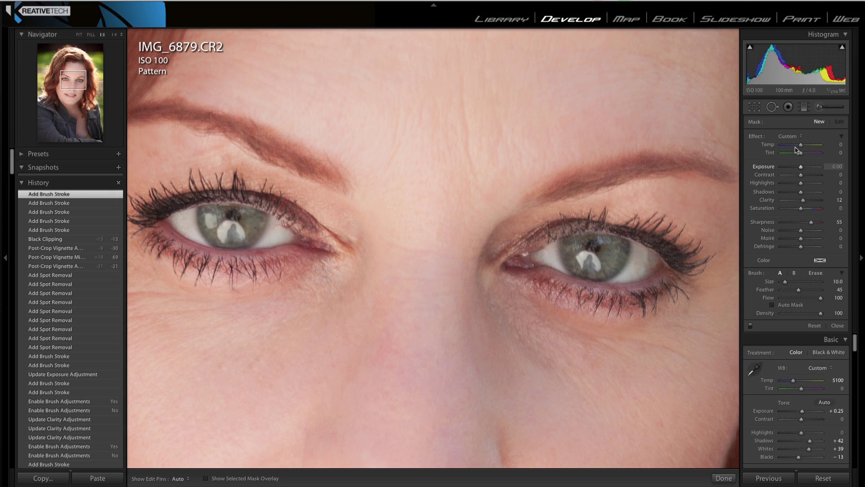
left_click(788, 137)
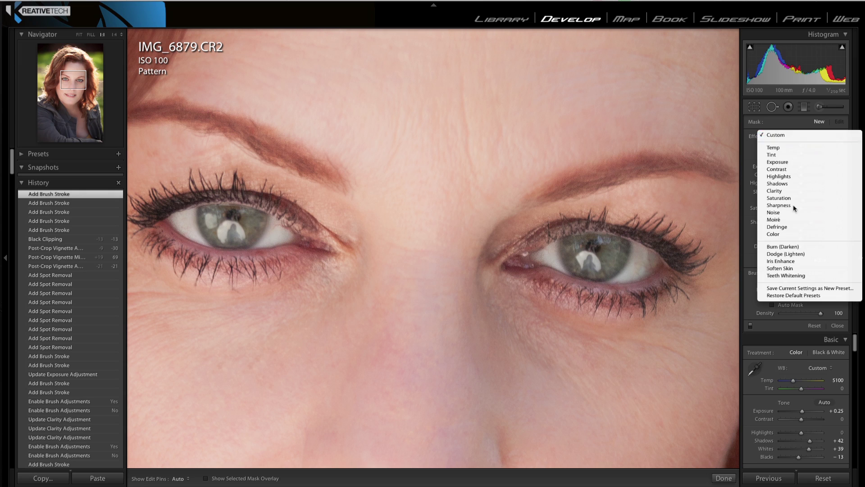
left_click(790, 261)
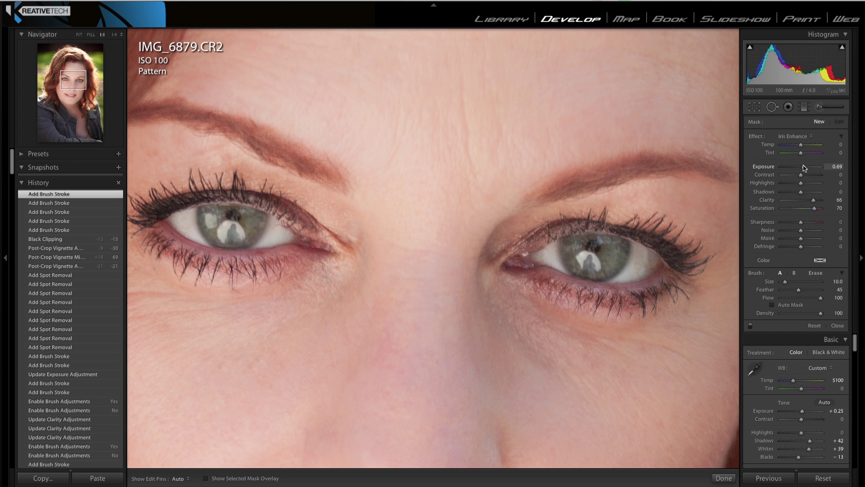
left_click_drag(804, 170, 804, 170)
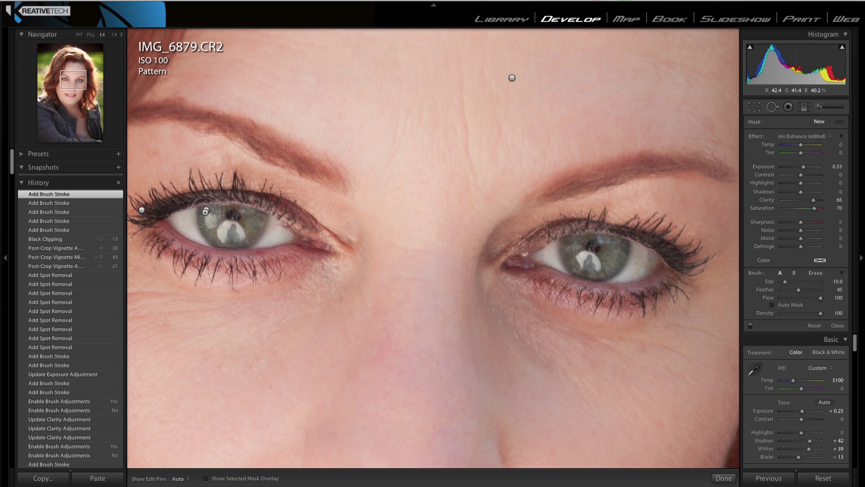
Paint the iris enhancement over both irises with the brush at size 8 and set its Exposure to 0.44
key("bracketleft")
key("bracketleft")
key("h")
mouse_move(219, 233)
left_mouse_down()
mouse_move(252, 220)
mouse_move(211, 220)
mouse_move(216, 212)
mouse_move(245, 227)
left_mouse_up()
mouse_move(582, 257)
left_mouse_down()
mouse_move(595, 268)
mouse_move(618, 246)
mouse_move(607, 266)
mouse_move(577, 259)
mouse_move(583, 249)
mouse_move(579, 255)
left_mouse_up()
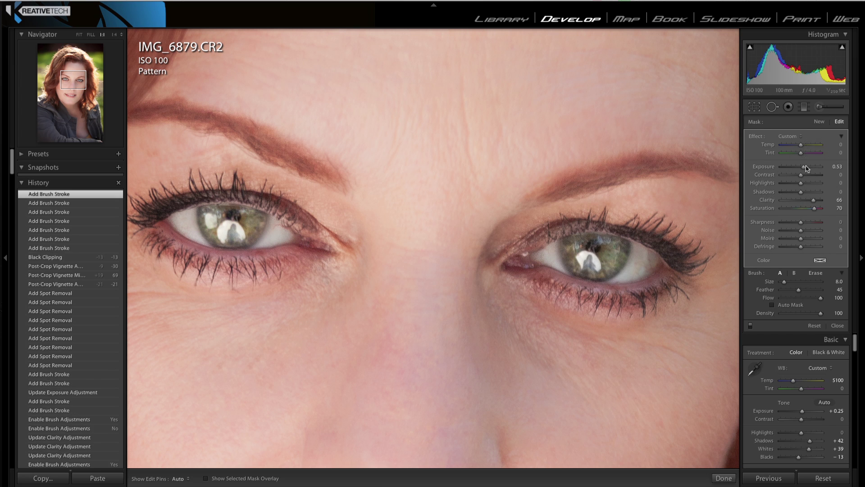
left_click_drag(804, 168, 802, 168)
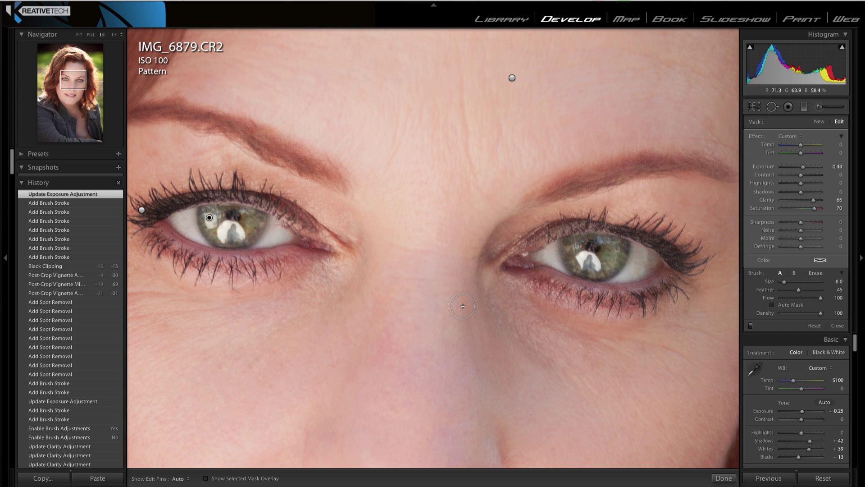
Finish the iris brush adjustment and compare the whole portrait before and after side by side, returning to the single-image view
key("z")
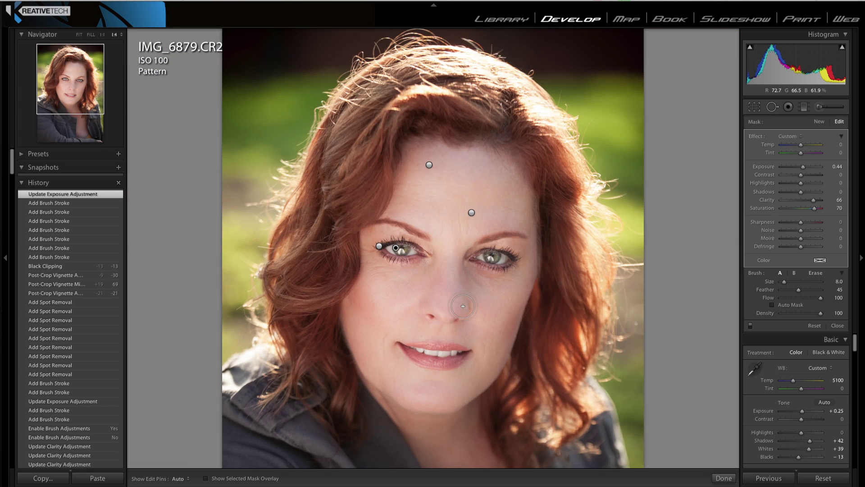
key("ctrl+minus")
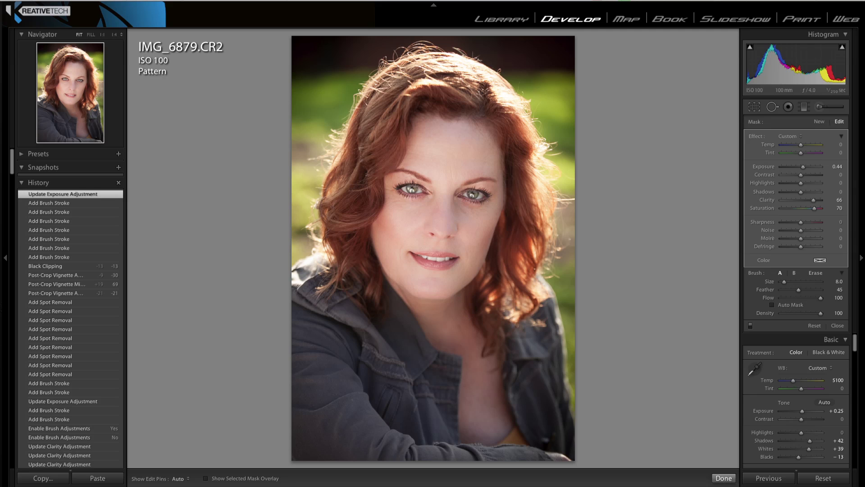
left_click(723, 478)
left_click(155, 477)
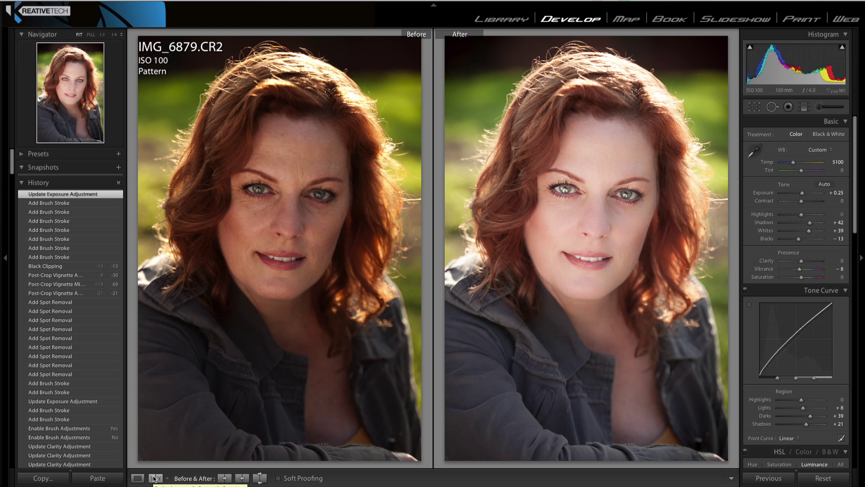
left_click(137, 478)
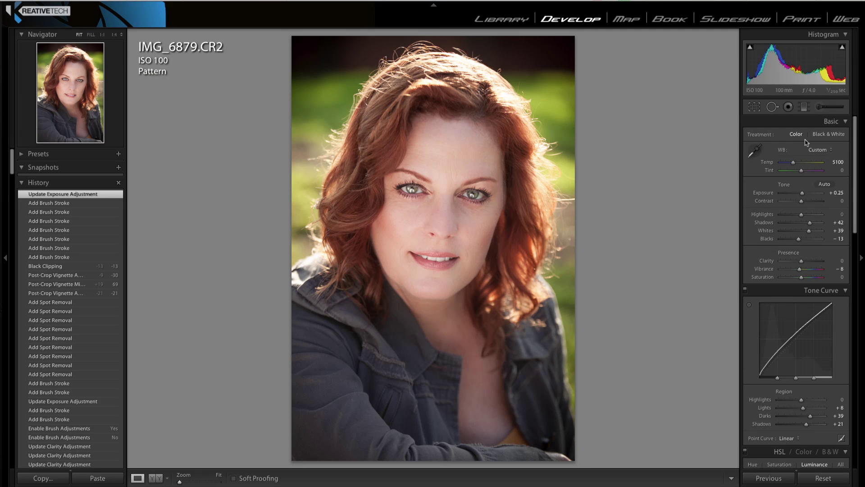
Start a new brush mask with the Sharpness effect at 55, adding Clarity 43 and Contrast 28
left_click(820, 107)
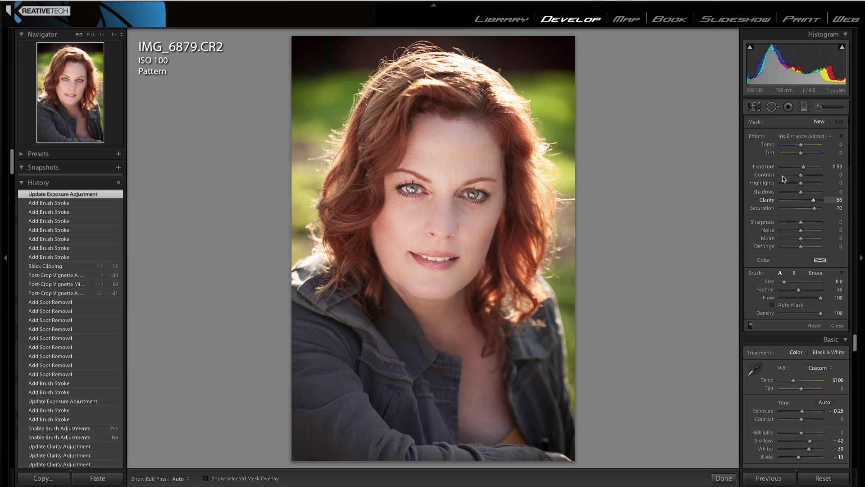
left_click(817, 137)
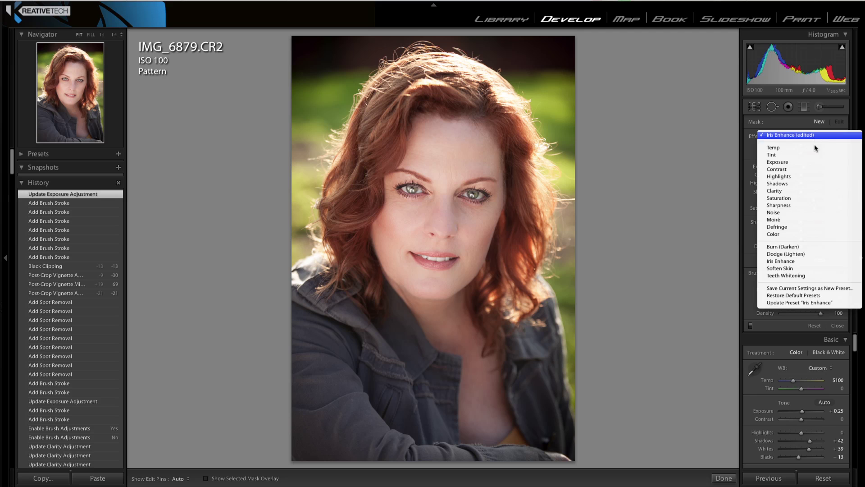
left_click(814, 206)
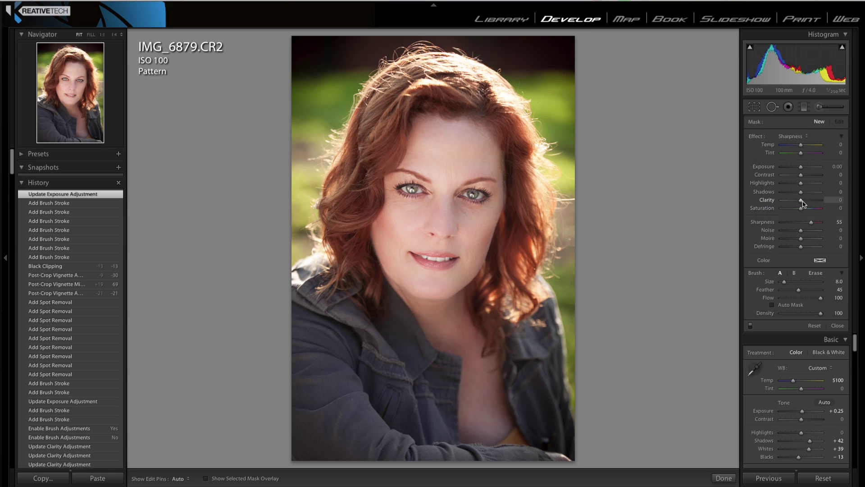
left_click_drag(801, 201, 806, 176)
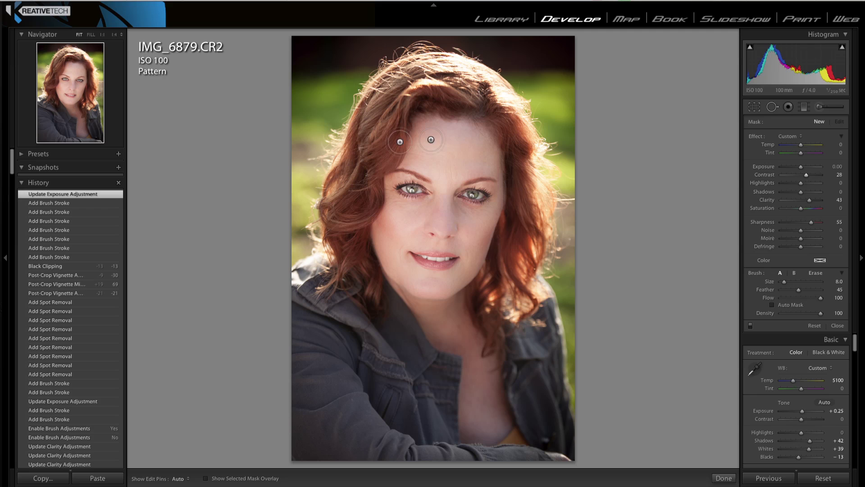
Paint the sharpening, clarity and contrast over the hair with the brush at size 8, temporarily hiding the edit pins
key("h")
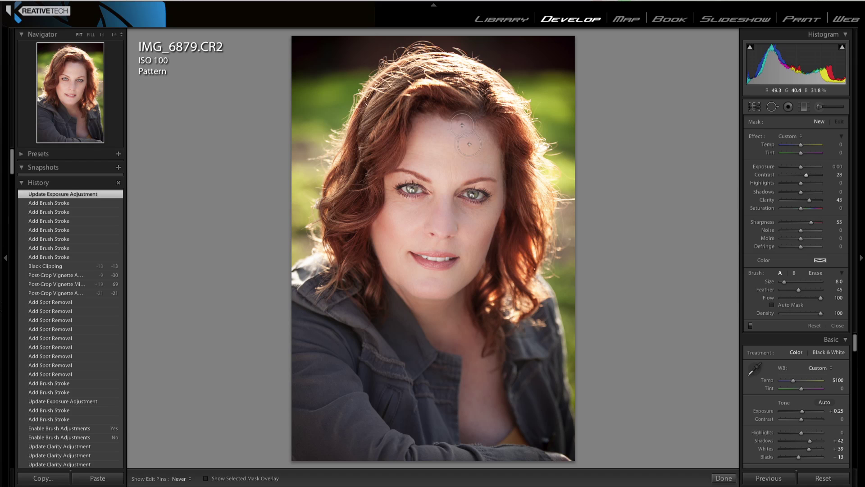
left_click_drag(422, 95, 391, 106)
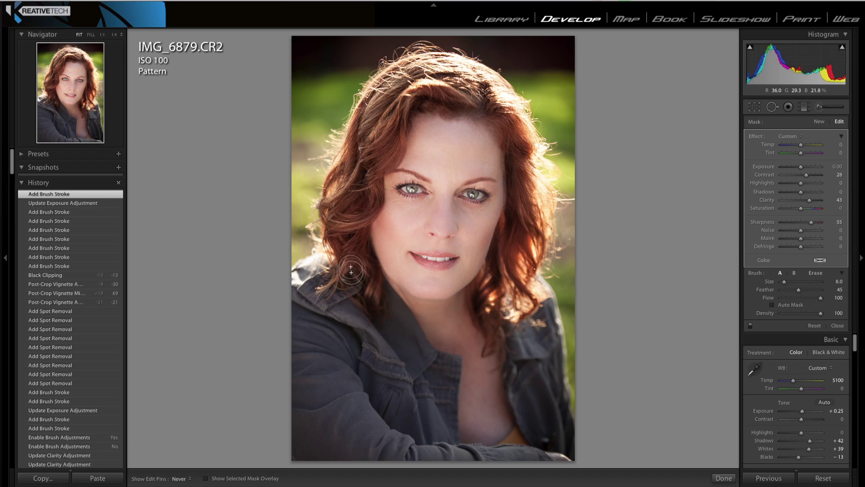
key("h")
left_click(367, 294)
left_click(368, 294)
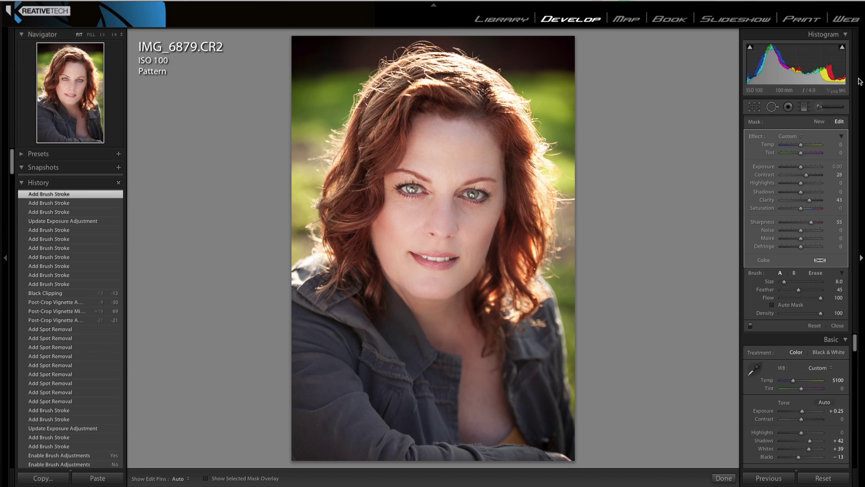
Close the adjustment brush, set the global Blacks to -5 and show the portrait before and after side by side
left_click(825, 107)
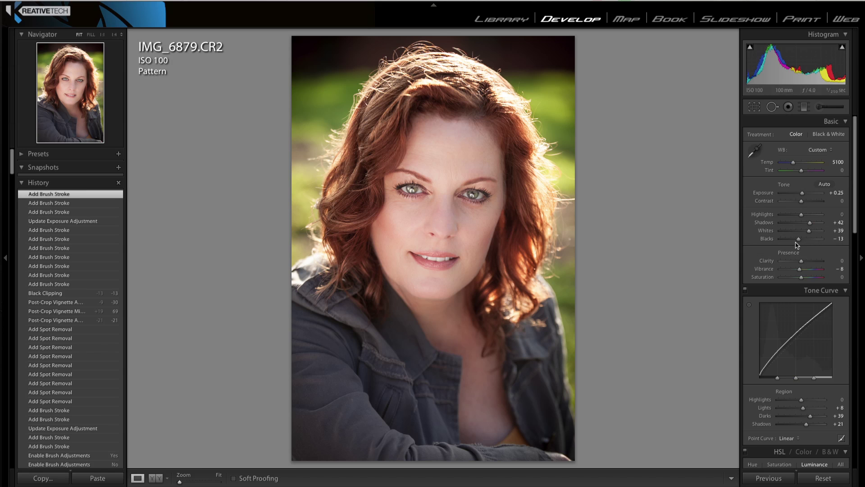
left_click_drag(798, 239, 799, 240)
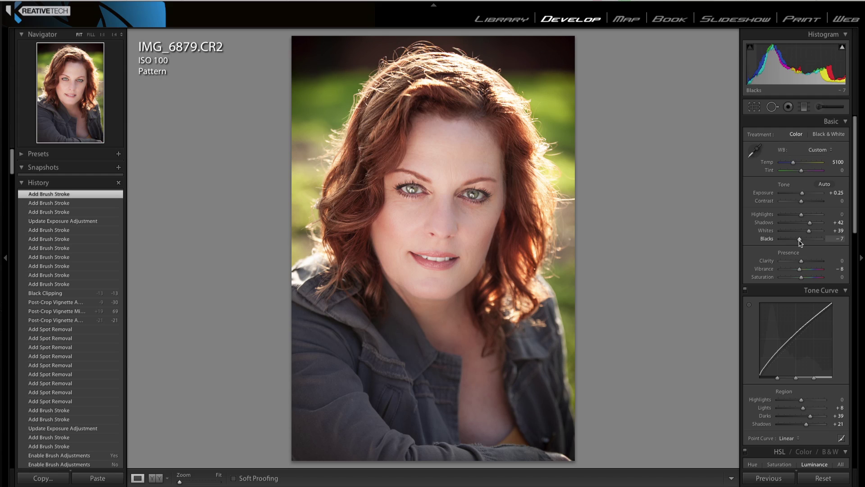
left_click_drag(800, 242, 800, 243)
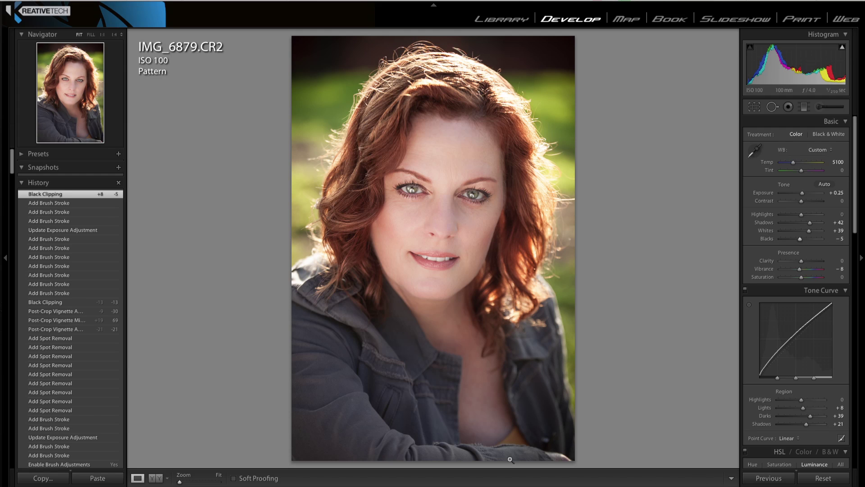
left_click(156, 478)
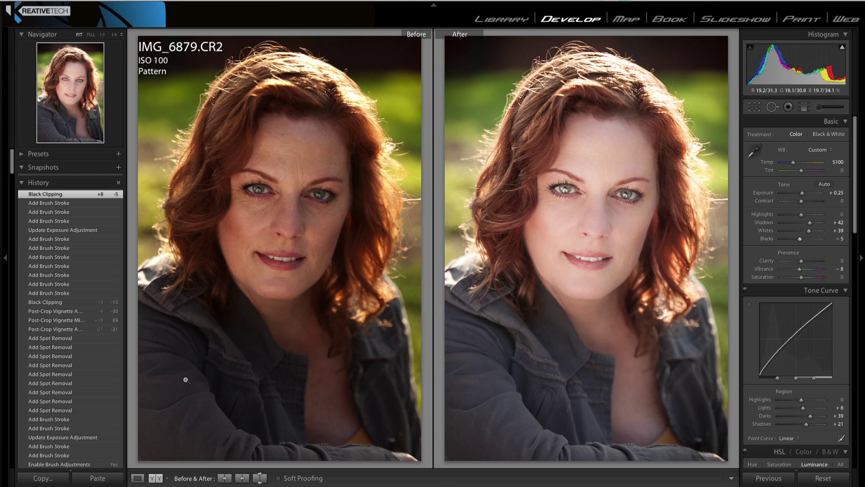